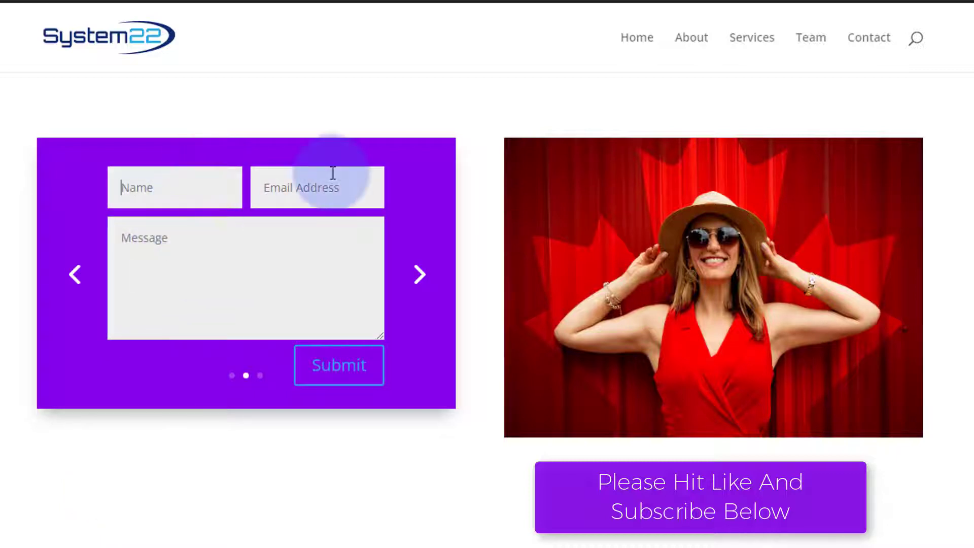
Step: Look over the Supreme Modules Lite plugin details, then return to the sup22 page in the Visual Builder
{"action": "left_click", "coordinate": [304, 189]}
{"action": "left_click", "coordinate": [232, 267]}
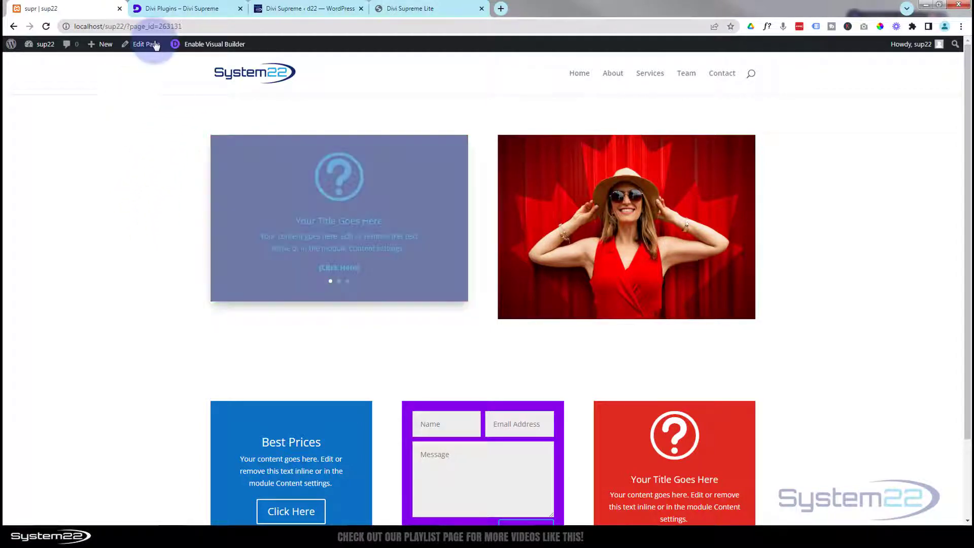
{"action": "left_click", "coordinate": [433, 9]}
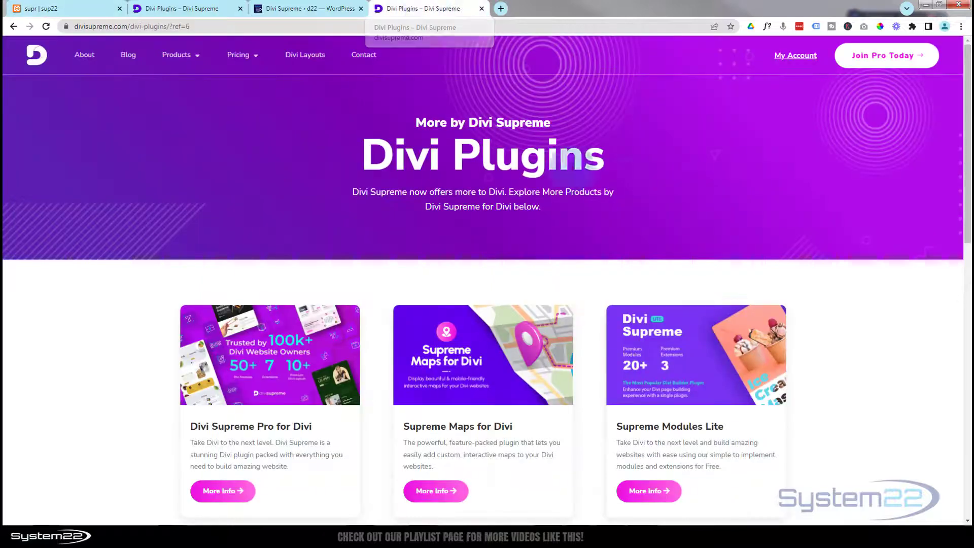
{"action": "scroll", "coordinate": [626, 182], "scroll_direction": "down", "scroll_amount": 2}
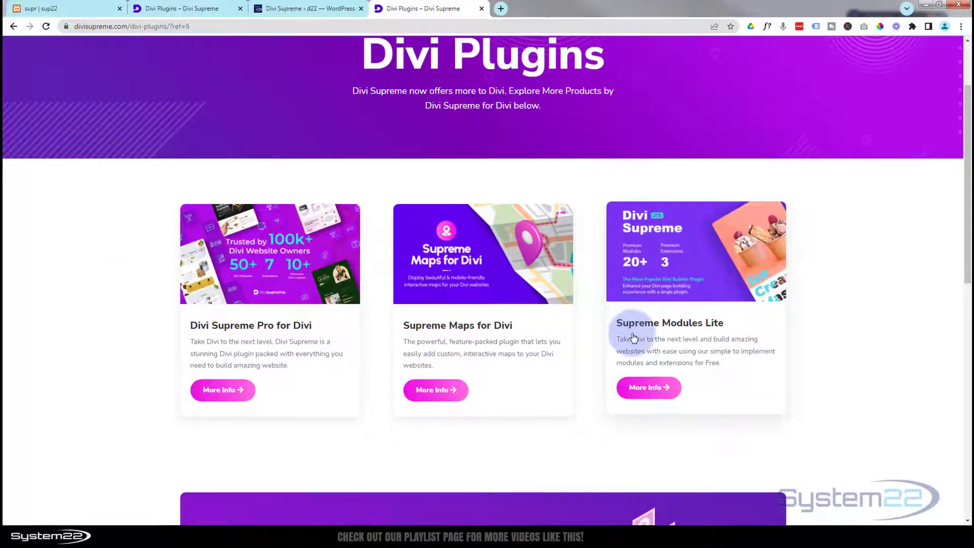
{"action": "left_click", "coordinate": [639, 391]}
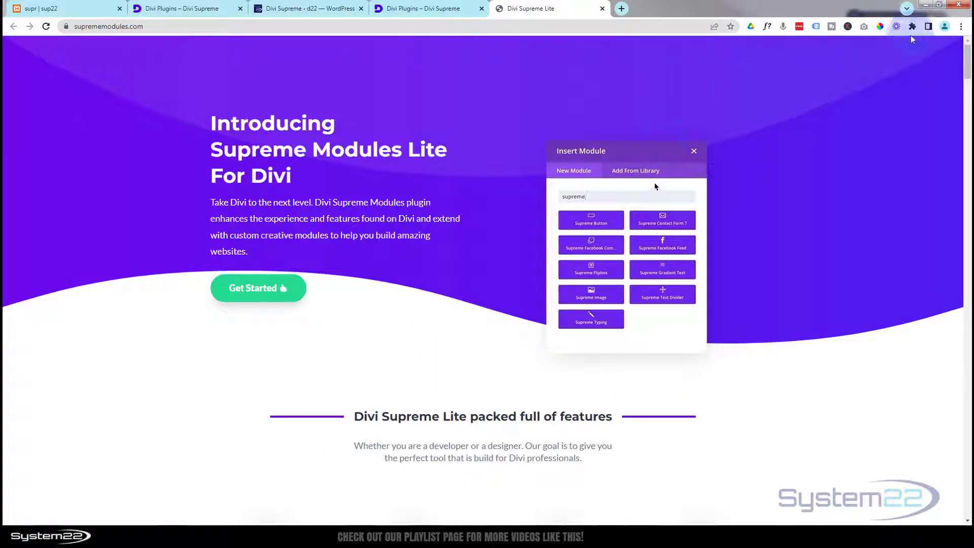
{"action": "left_click_drag", "start_coordinate": [968, 71], "coordinate": [966, 499]}
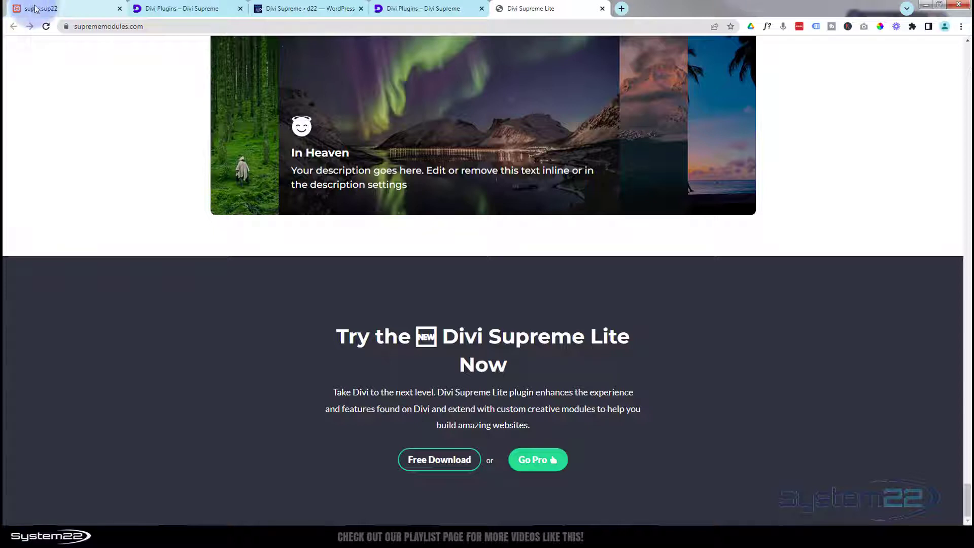
{"action": "left_click", "coordinate": [66, 6]}
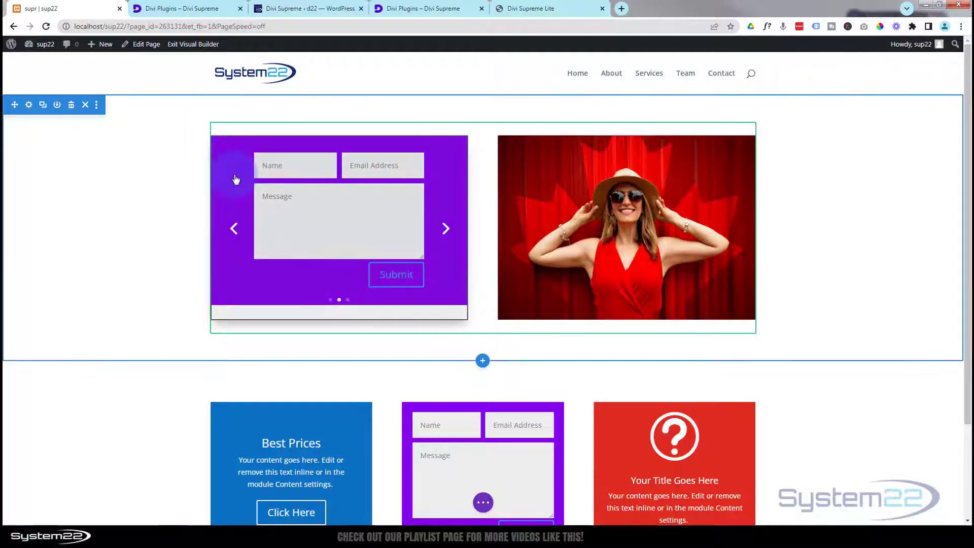
Step: Delete the purple form slider and the Best Prices, contact form and red blurb modules
{"action": "mouse_move", "coordinate": [243, 167]}
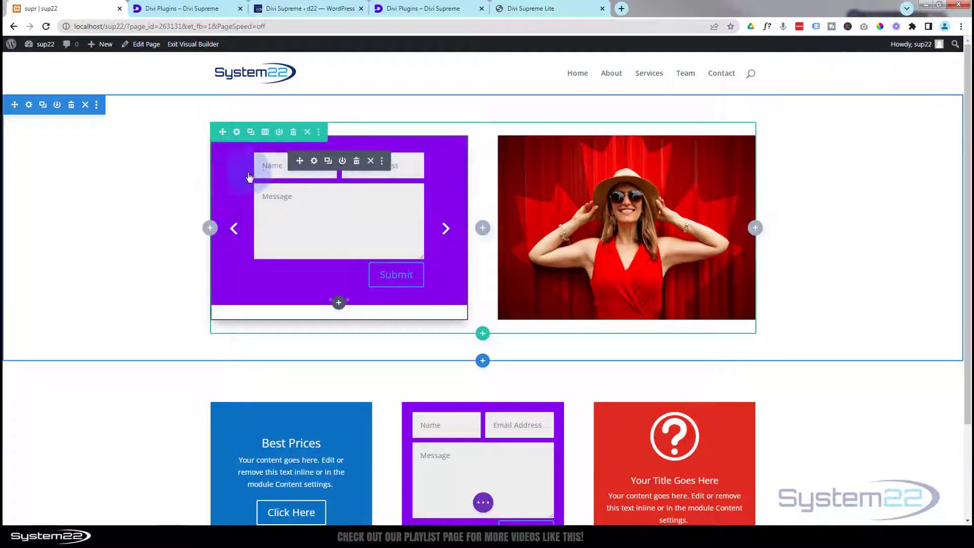
{"action": "left_click", "coordinate": [356, 162]}
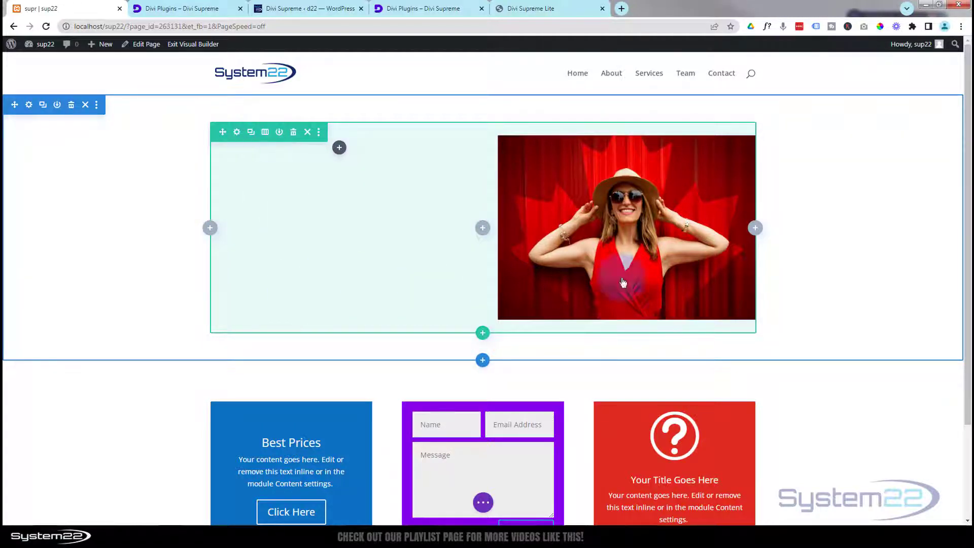
{"action": "scroll", "coordinate": [184, 236], "scroll_direction": "down", "scroll_amount": 2}
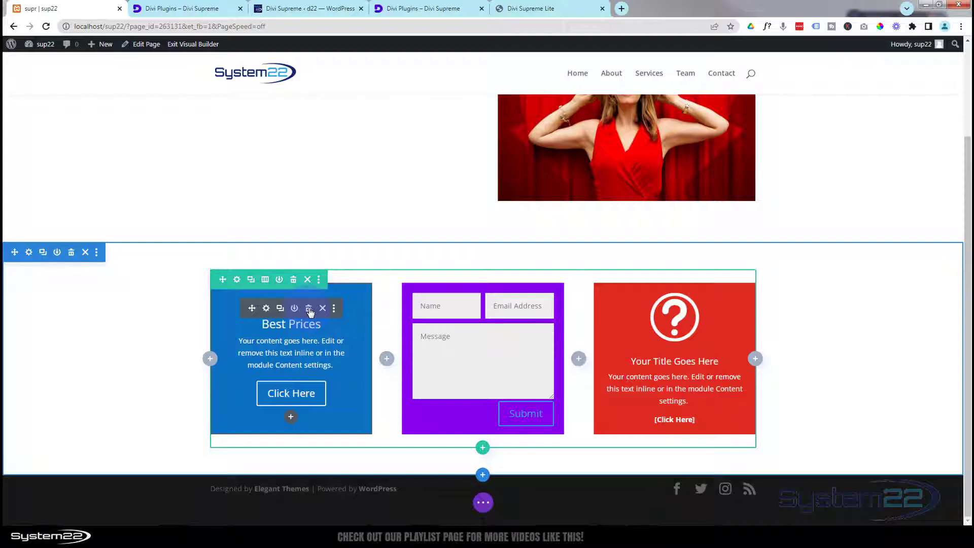
{"action": "left_click", "coordinate": [309, 308]}
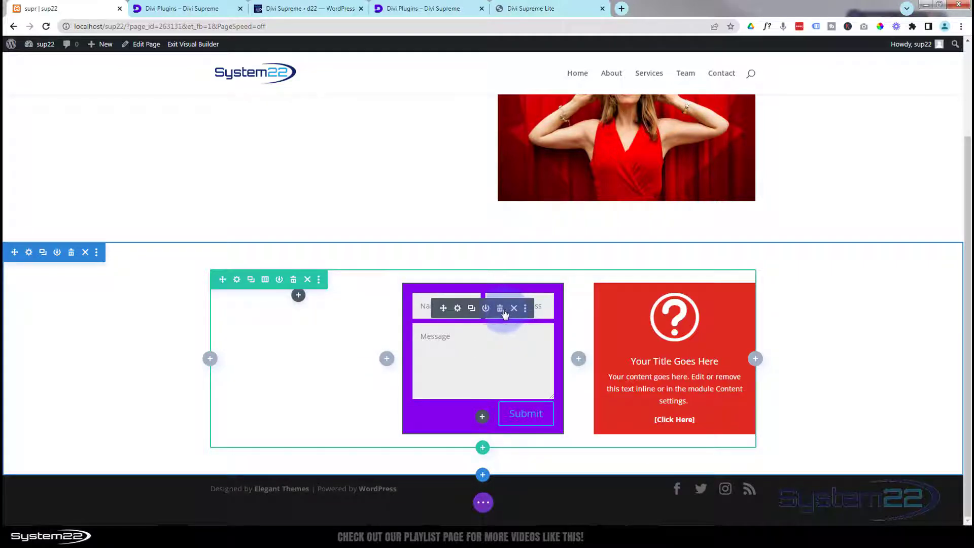
{"action": "left_click", "coordinate": [500, 309]}
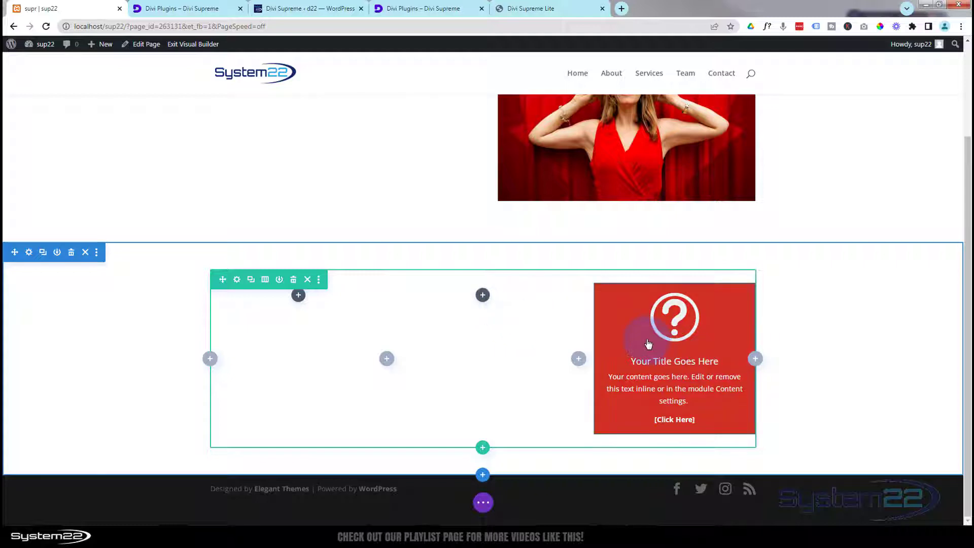
{"action": "left_click", "coordinate": [691, 310]}
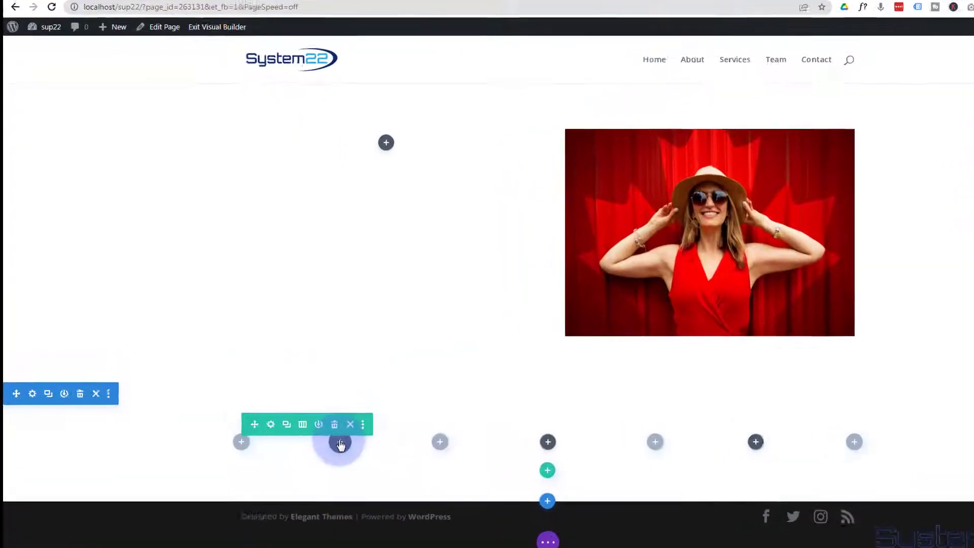
{"action": "left_click", "coordinate": [303, 415]}
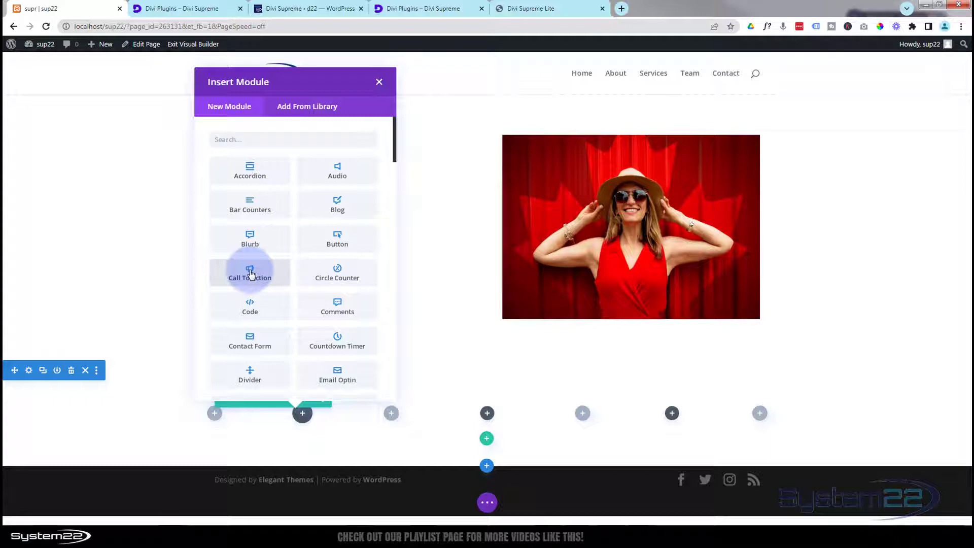
Step: Add a Call To Action module to the left column and trim the end of its body text
{"action": "left_click", "coordinate": [250, 273]}
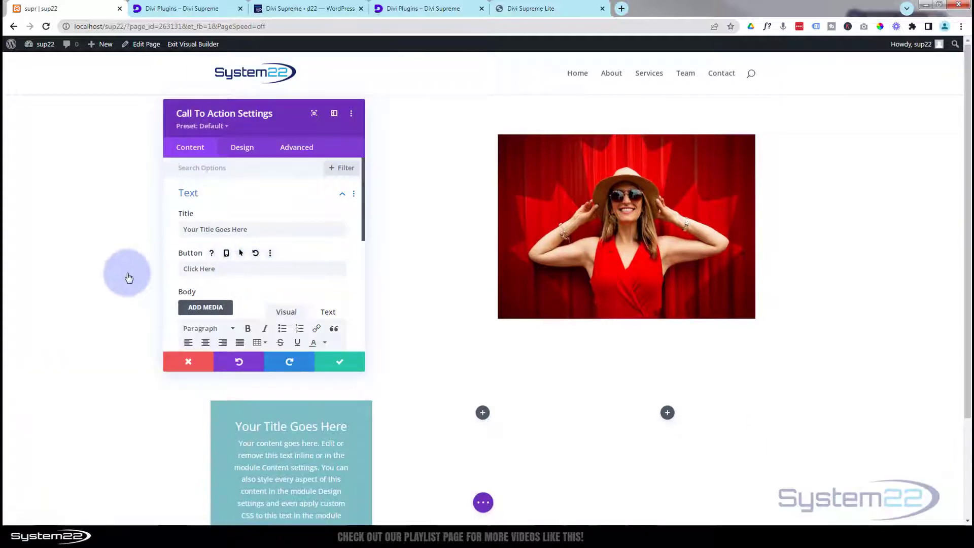
{"action": "scroll", "coordinate": [128, 278], "scroll_direction": "down", "scroll_amount": 3}
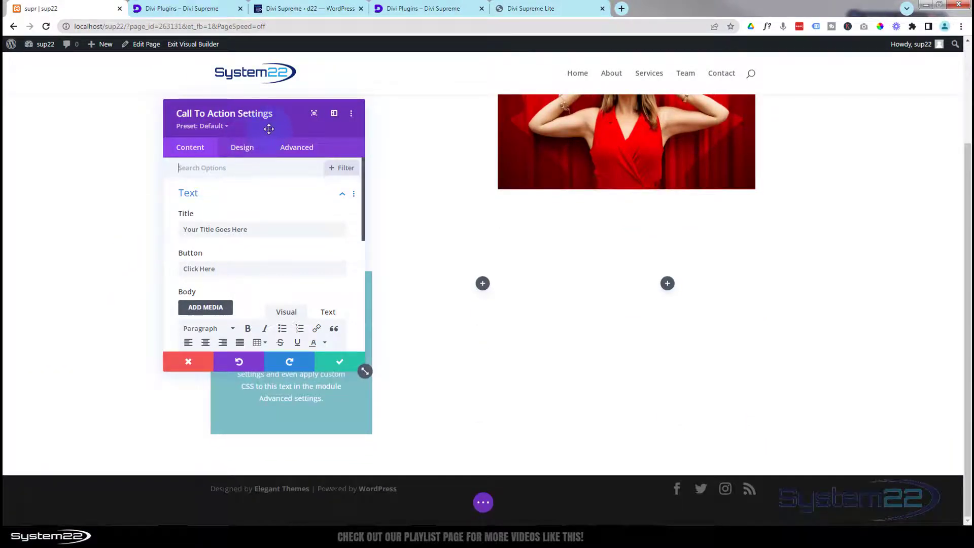
{"action": "left_click_drag", "start_coordinate": [269, 129], "coordinate": [563, 190]}
{"action": "left_click", "coordinate": [563, 336]}
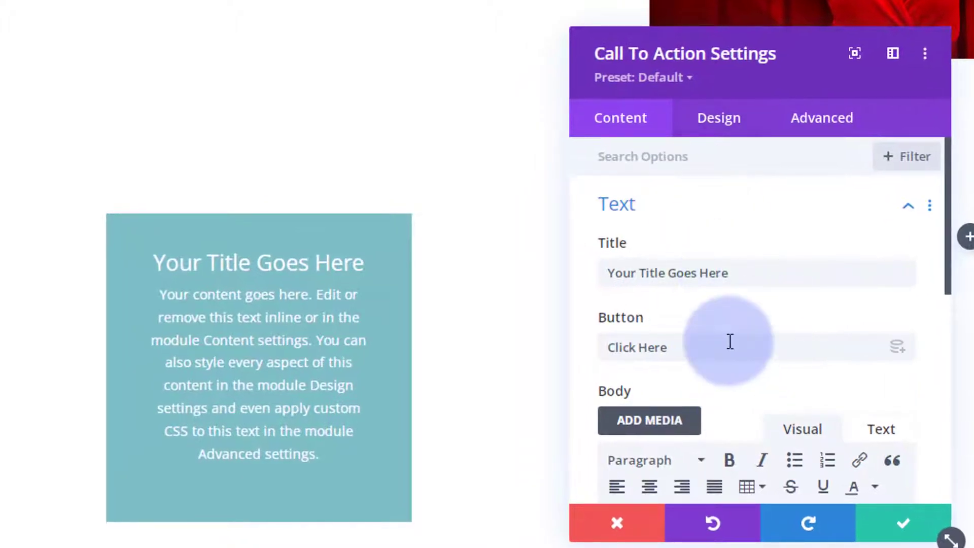
{"action": "scroll", "coordinate": [729, 341], "scroll_direction": "down", "scroll_amount": 8}
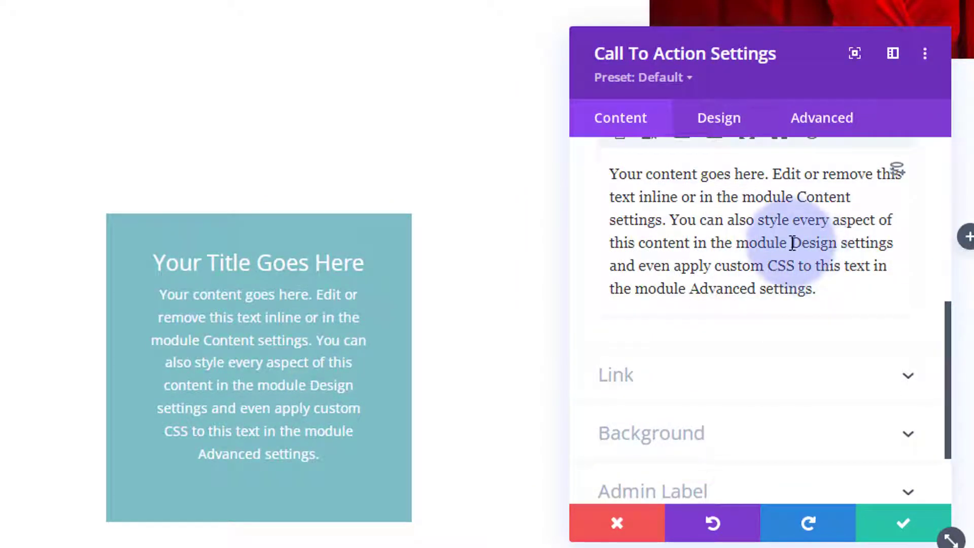
{"action": "left_click_drag", "start_coordinate": [791, 242], "coordinate": [852, 292]}
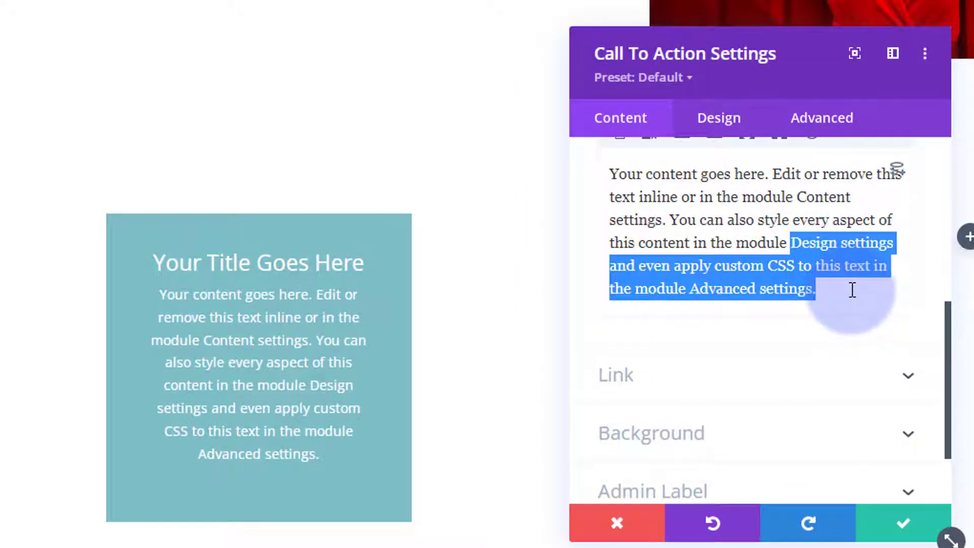
{"action": "key", "text": "BackSpace"}
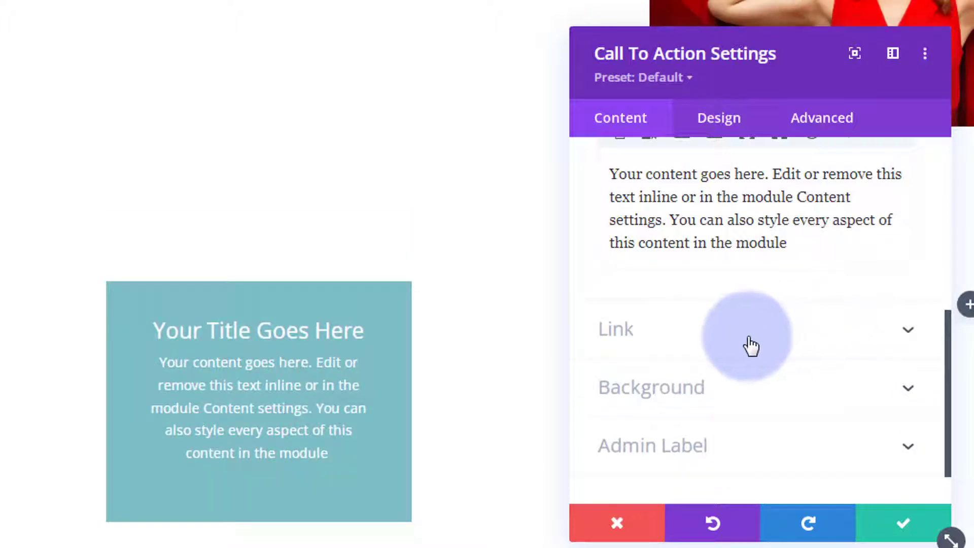
Step: Set the call-to-action's button link URL to #
{"action": "left_click", "coordinate": [751, 343]}
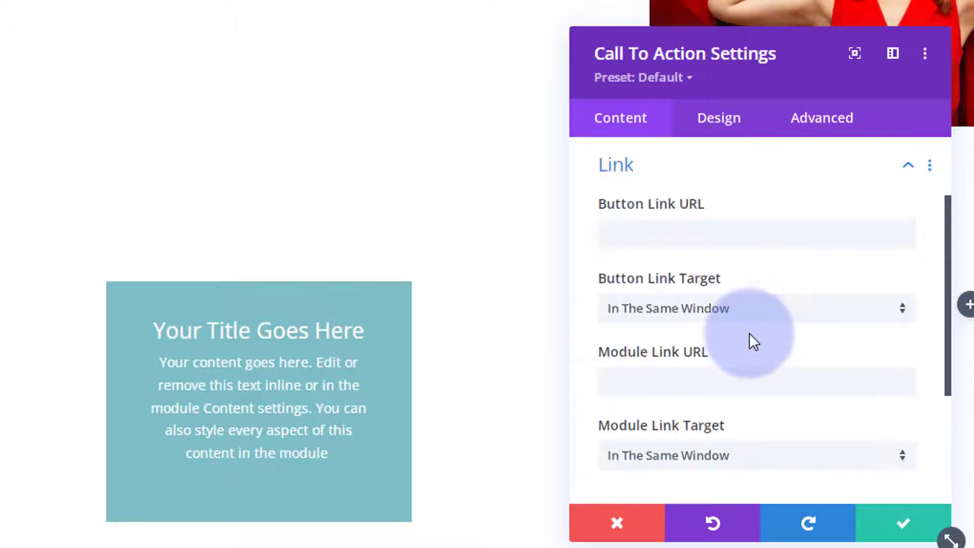
{"action": "left_click", "coordinate": [645, 238]}
{"action": "type", "text": "#"}
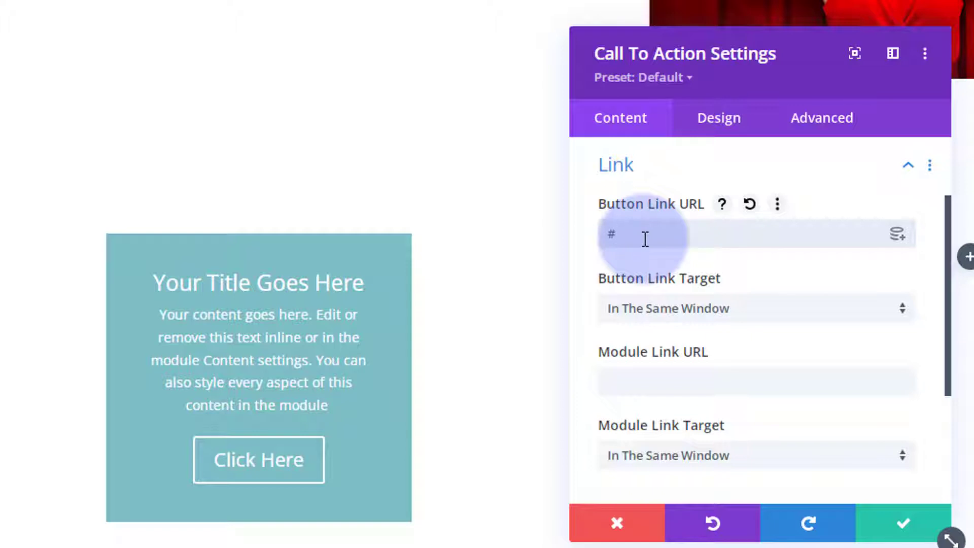
{"action": "left_click", "coordinate": [718, 403]}
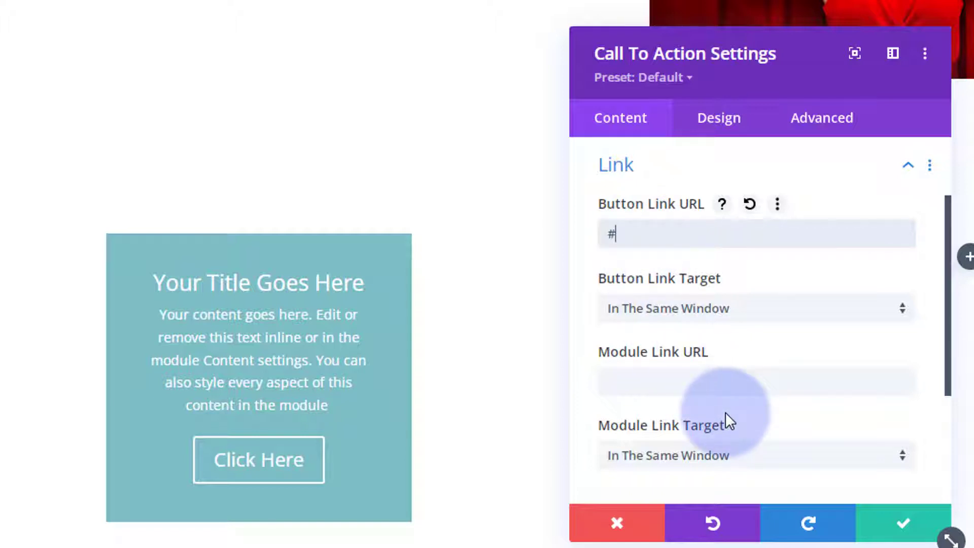
{"action": "left_click", "coordinate": [691, 389]}
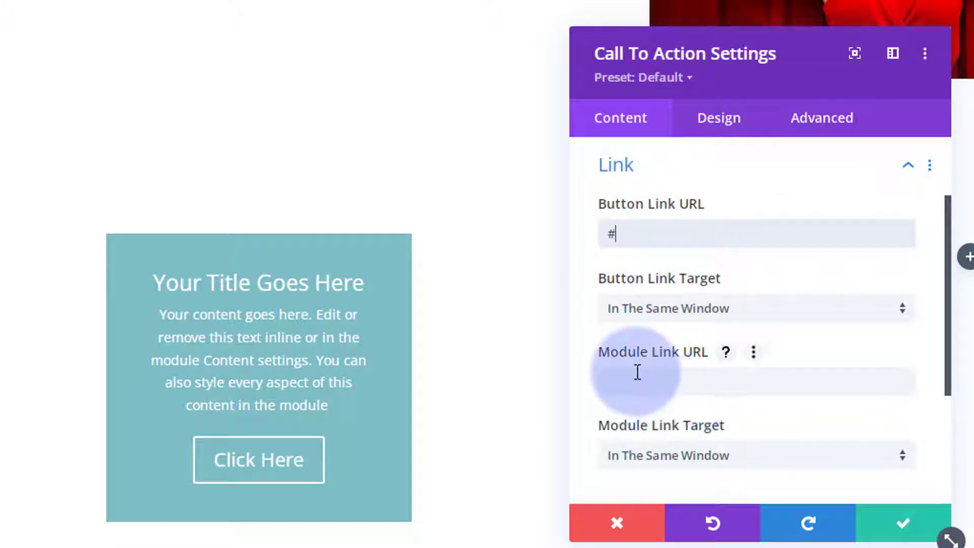
Step: Give the call-to-action a blue #0c71c3 background and save it
{"action": "scroll", "coordinate": [637, 363], "scroll_direction": "down", "scroll_amount": 3}
{"action": "left_click", "coordinate": [731, 348]}
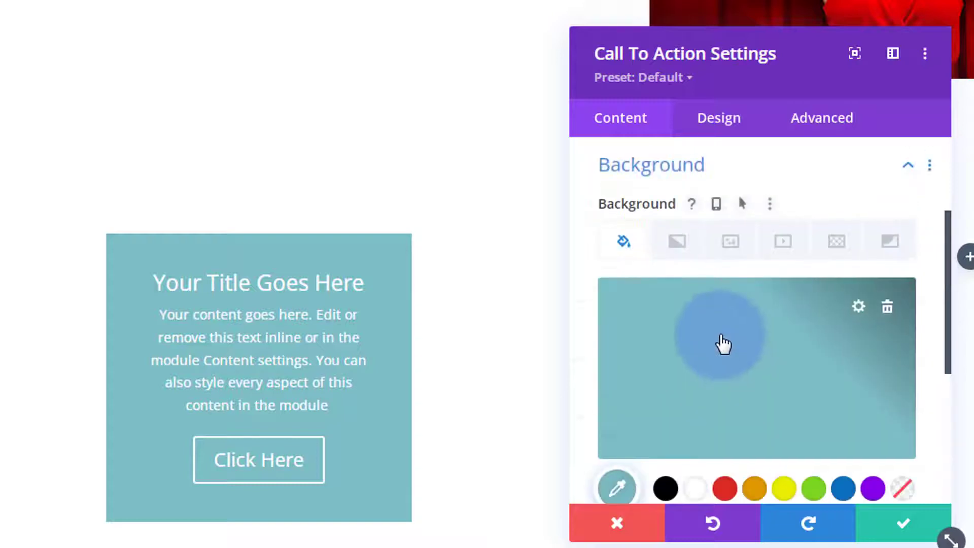
{"action": "scroll", "coordinate": [723, 344], "scroll_direction": "down", "scroll_amount": 3}
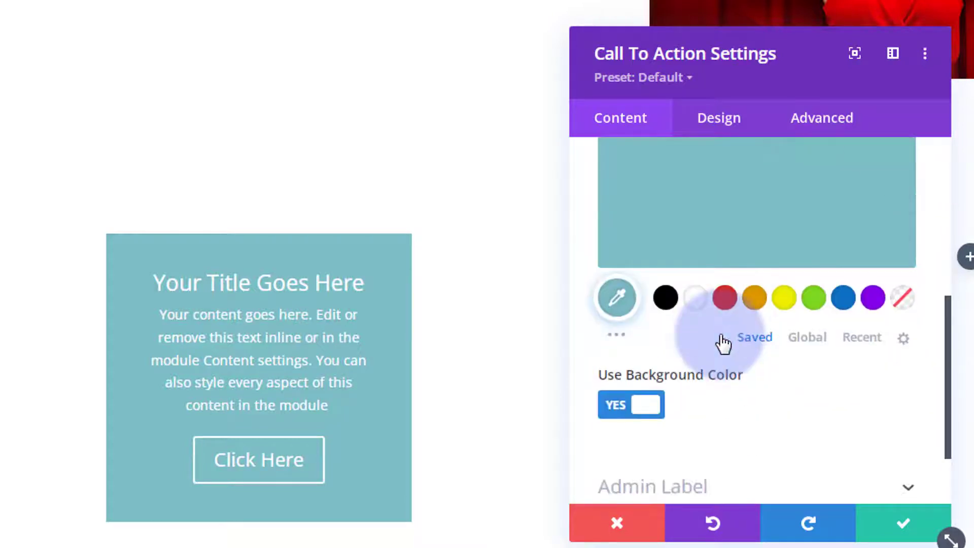
{"action": "left_click", "coordinate": [843, 299]}
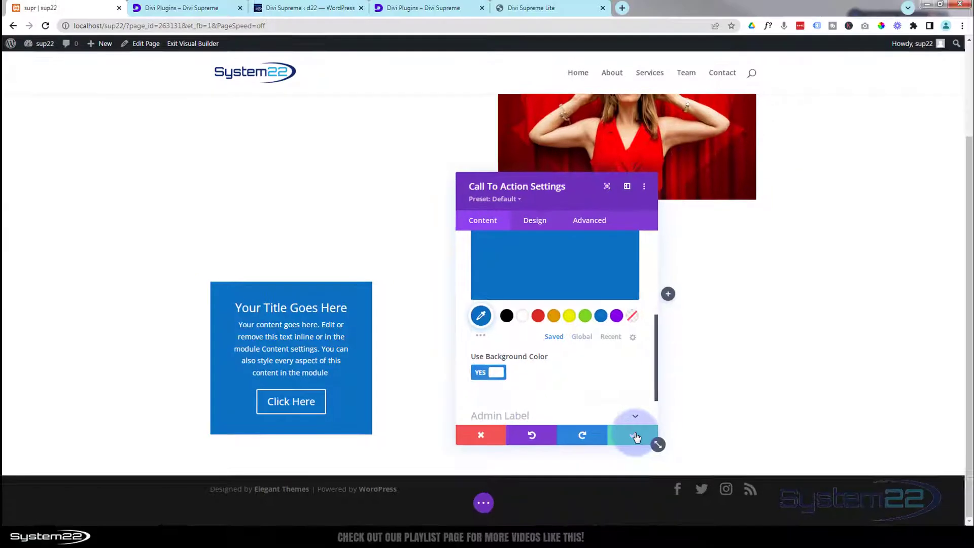
{"action": "left_click", "coordinate": [903, 522]}
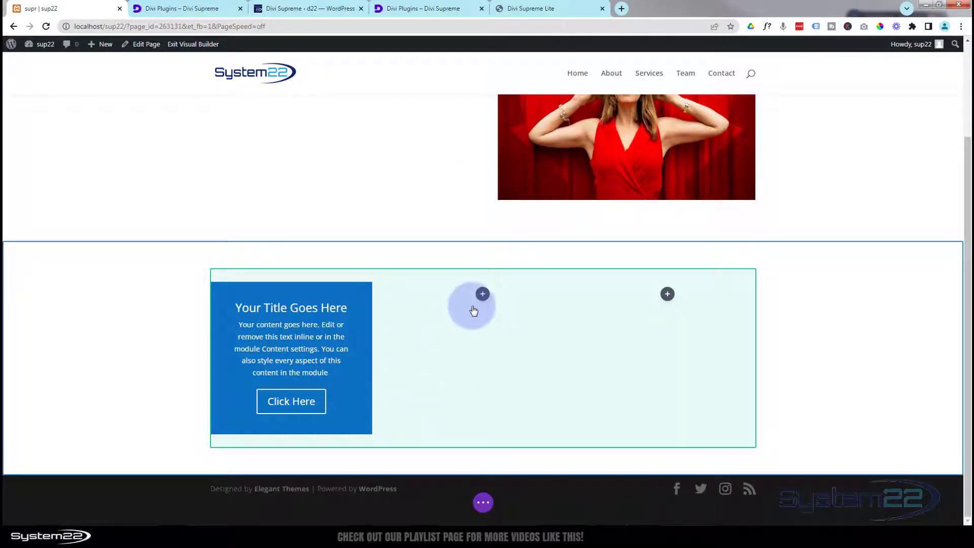
Step: Add a Contact Form to the middle column with basic captcha off and a purple background
{"action": "left_click", "coordinate": [482, 295]}
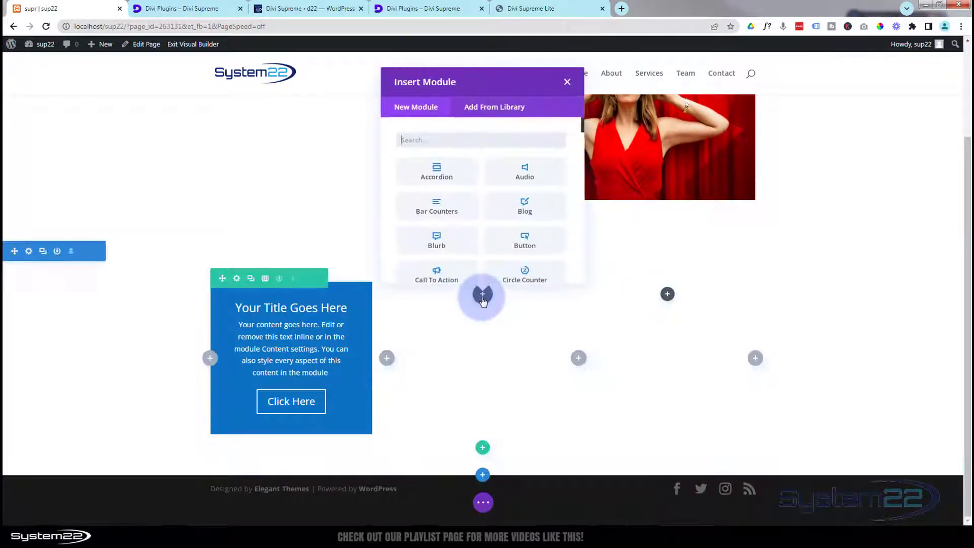
{"action": "scroll", "coordinate": [478, 205], "scroll_direction": "down", "scroll_amount": 1}
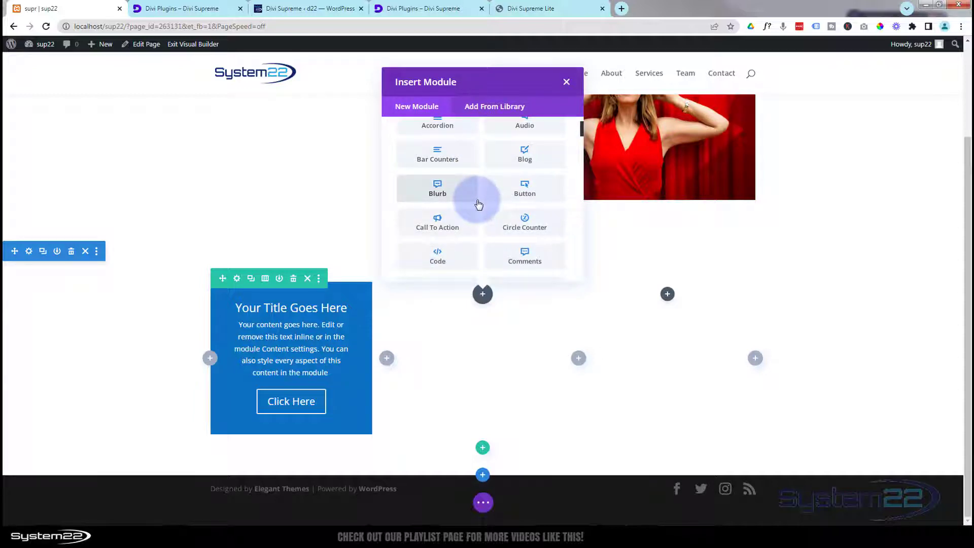
{"action": "scroll", "coordinate": [479, 205], "scroll_direction": "down", "scroll_amount": 2}
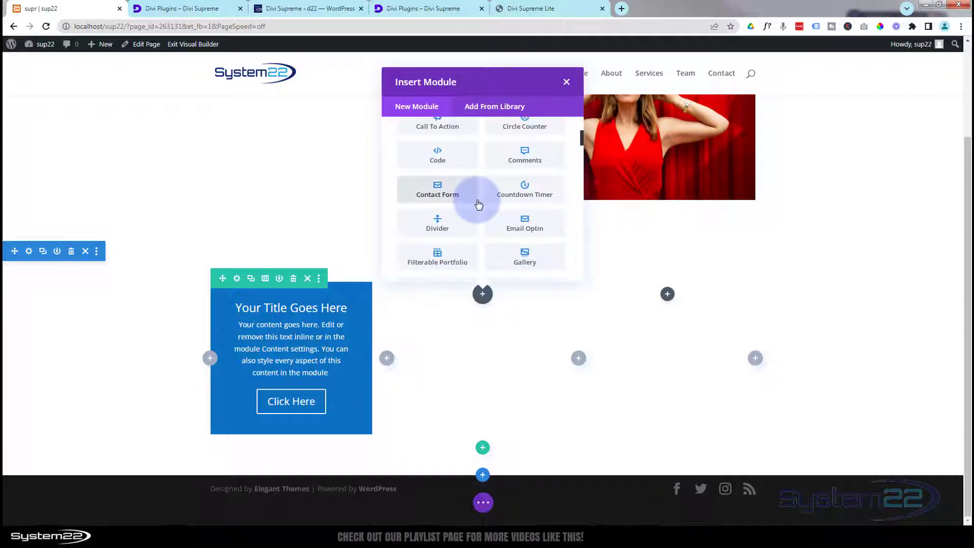
{"action": "left_click", "coordinate": [445, 192]}
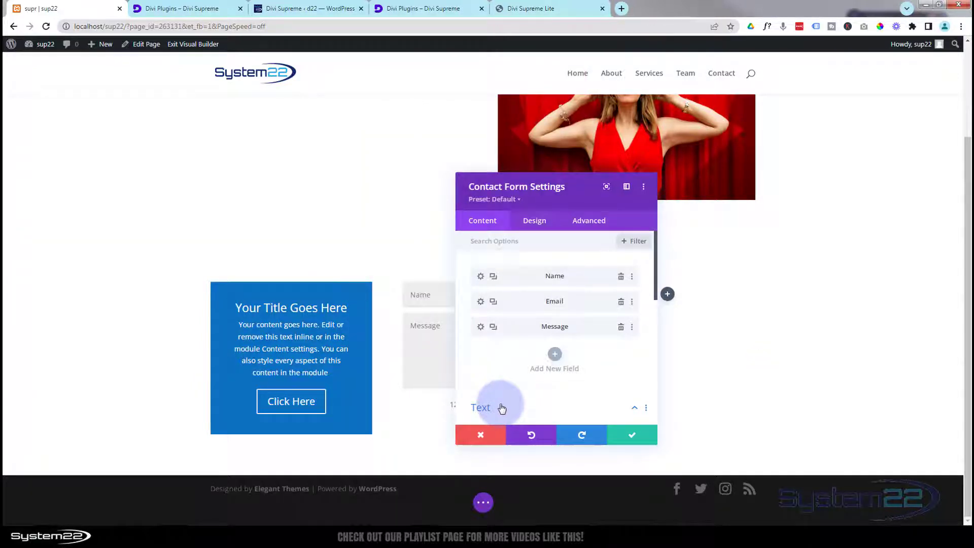
{"action": "left_click_drag", "start_coordinate": [539, 209], "coordinate": [735, 204]}
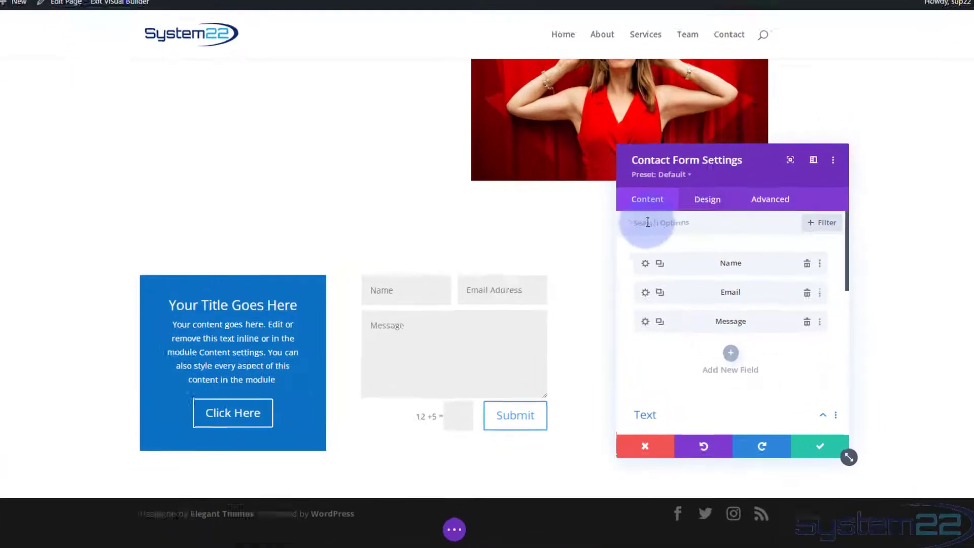
{"action": "scroll", "coordinate": [564, 288], "scroll_direction": "down", "scroll_amount": 5}
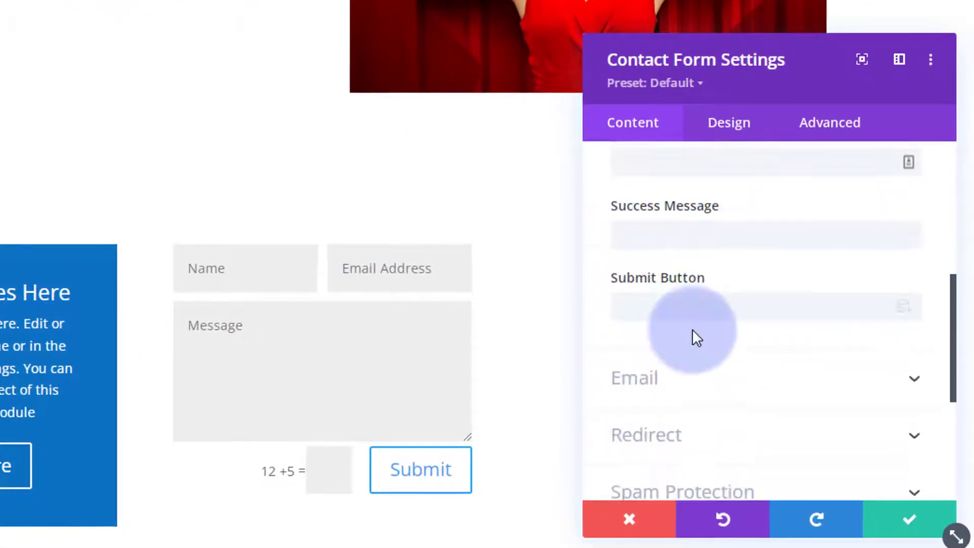
{"action": "scroll", "coordinate": [692, 335], "scroll_direction": "down", "scroll_amount": 3}
{"action": "left_click", "coordinate": [704, 307]}
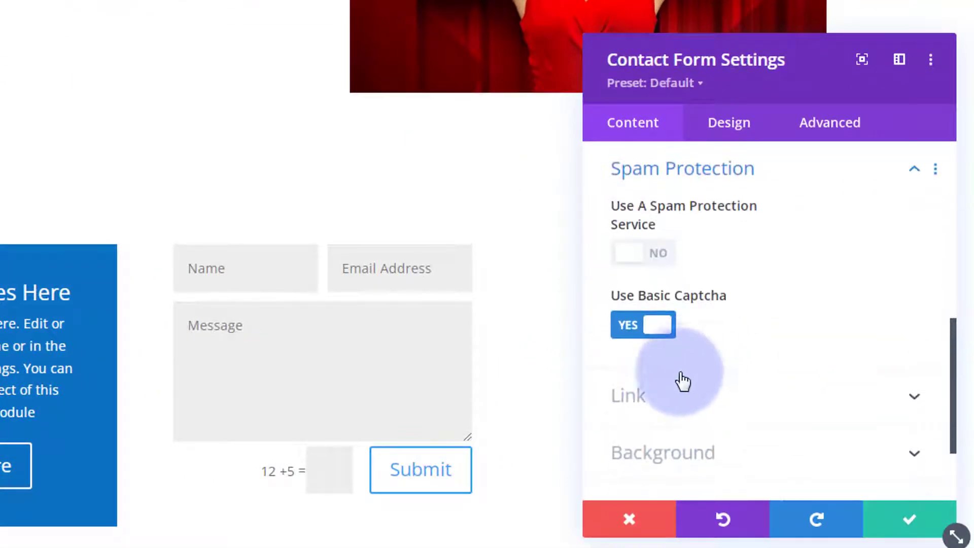
{"action": "left_click", "coordinate": [635, 330]}
{"action": "scroll", "coordinate": [720, 324], "scroll_direction": "down", "scroll_amount": 2}
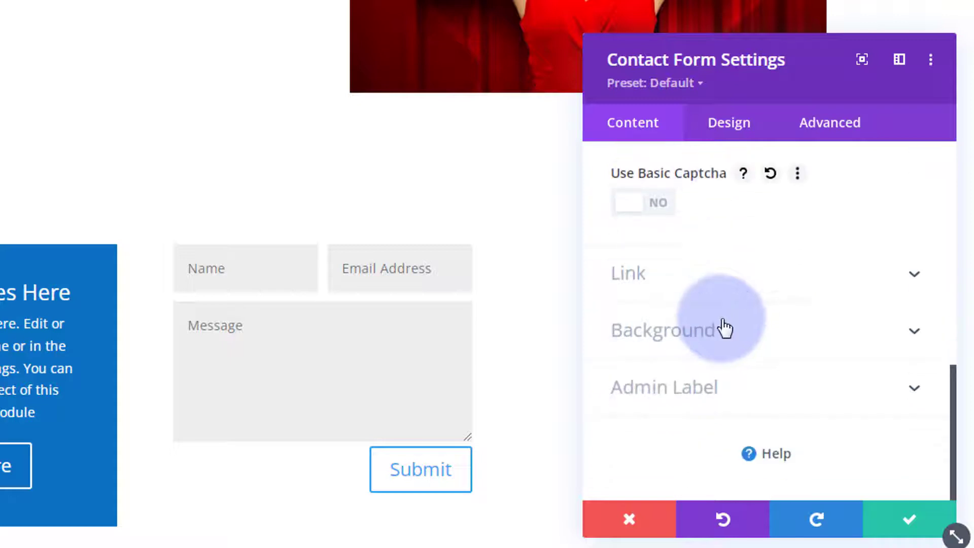
{"action": "left_click", "coordinate": [724, 328]}
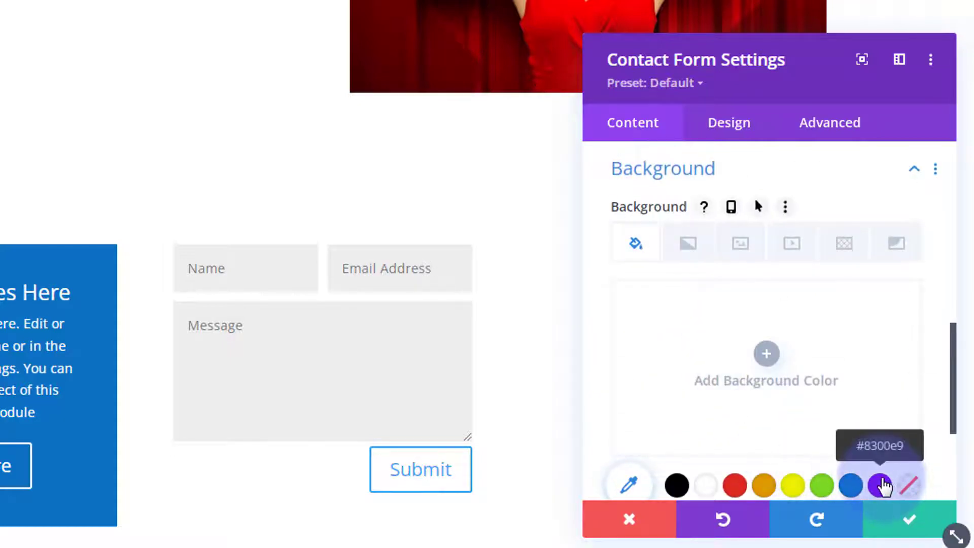
{"action": "left_click", "coordinate": [880, 486]}
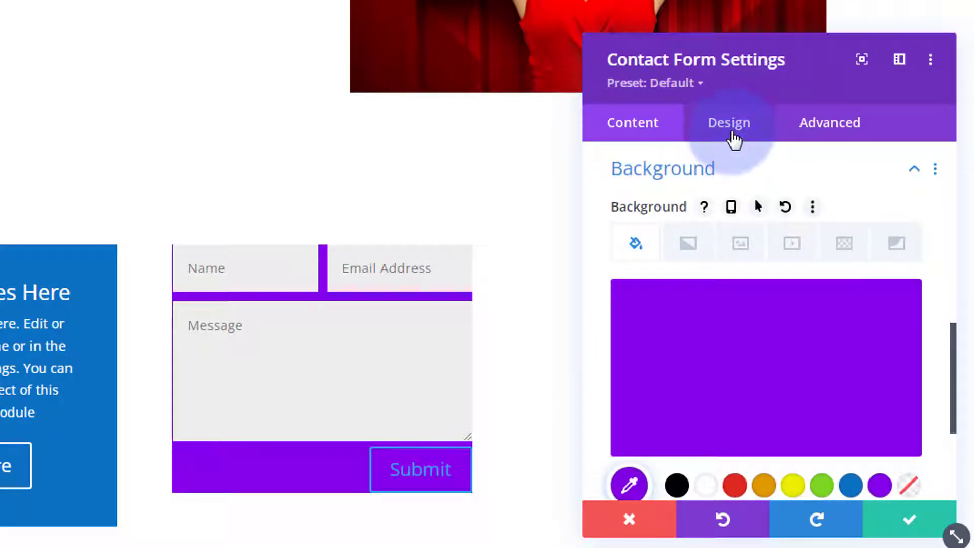
Step: Give the contact form 25px padding on all four sides and save it
{"action": "left_click", "coordinate": [733, 137]}
{"action": "scroll", "coordinate": [721, 228], "scroll_direction": "down", "scroll_amount": 5}
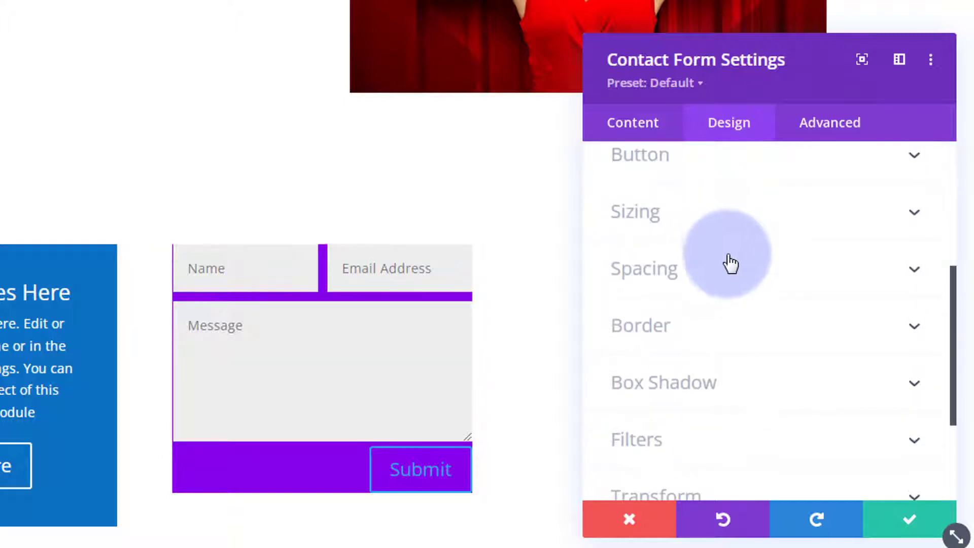
{"action": "left_click", "coordinate": [730, 264]}
{"action": "left_click", "coordinate": [632, 325]}
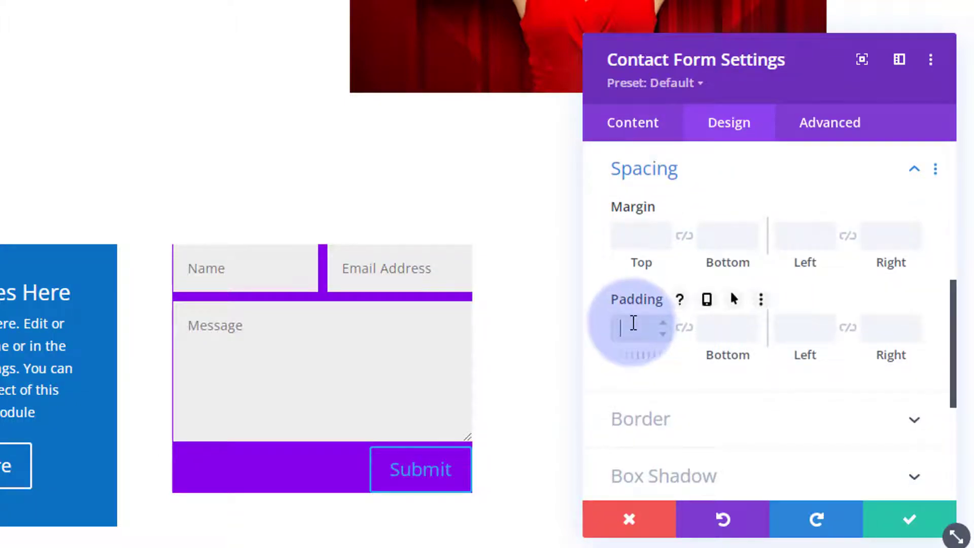
{"action": "type", "text": "25px"}
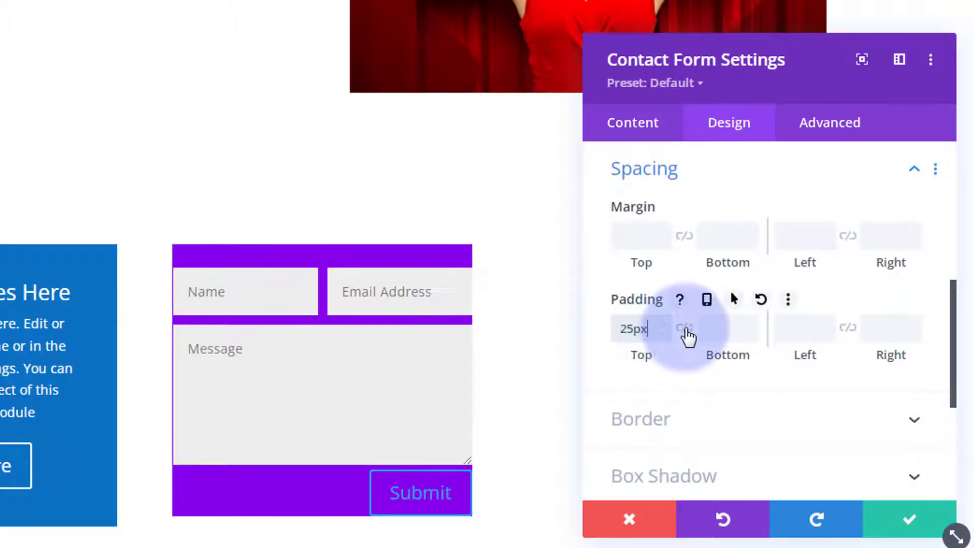
{"action": "left_click", "coordinate": [687, 330]}
{"action": "left_click", "coordinate": [803, 327]}
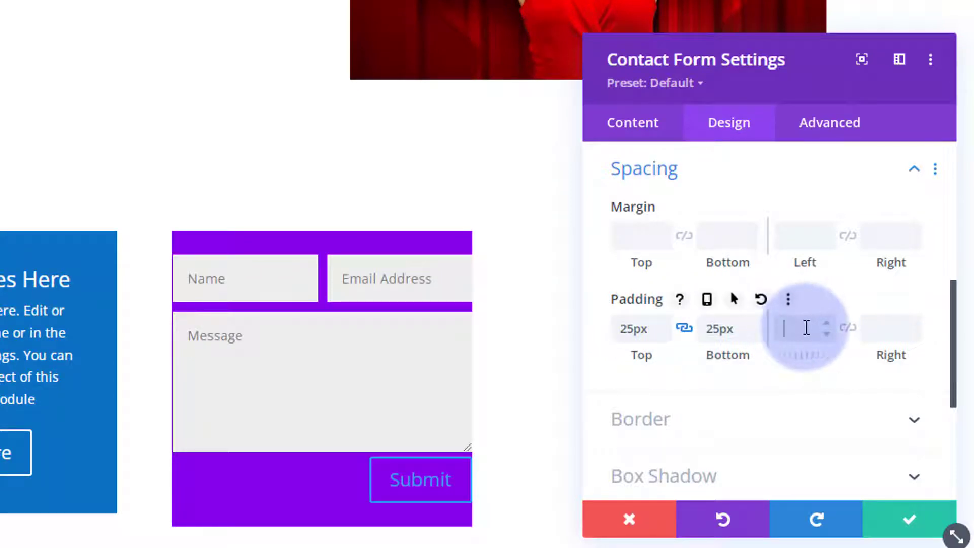
{"action": "type", "text": "25"}
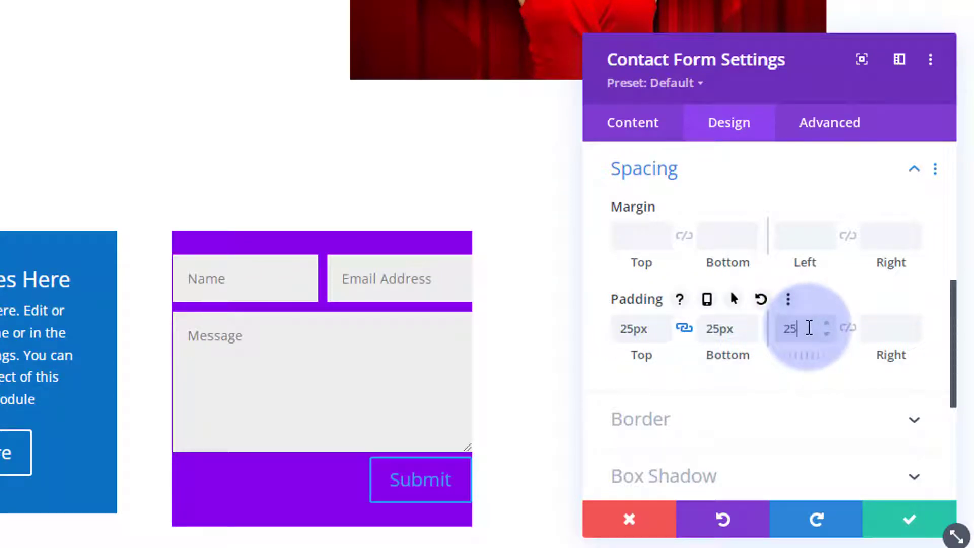
{"action": "type", "text": "px"}
{"action": "left_click", "coordinate": [848, 328]}
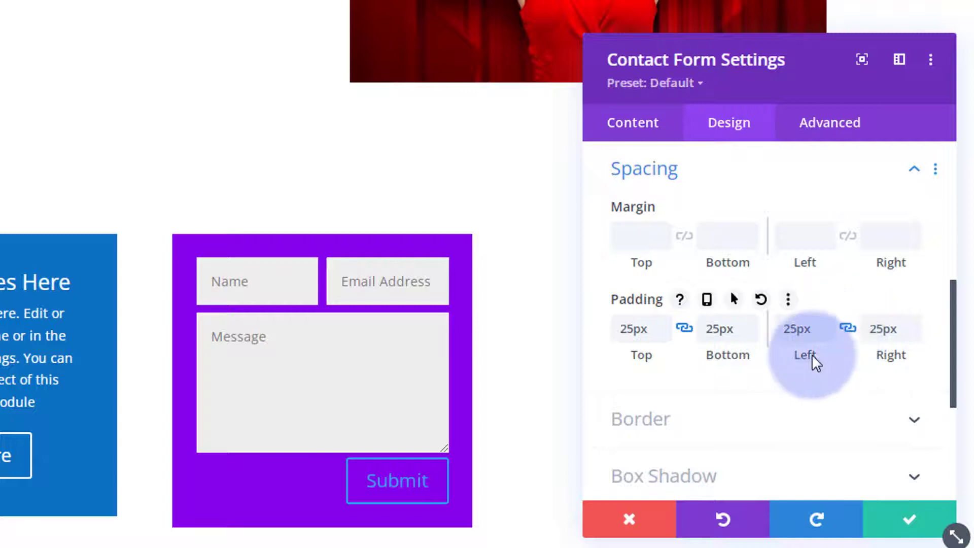
{"action": "left_click", "coordinate": [353, 426]}
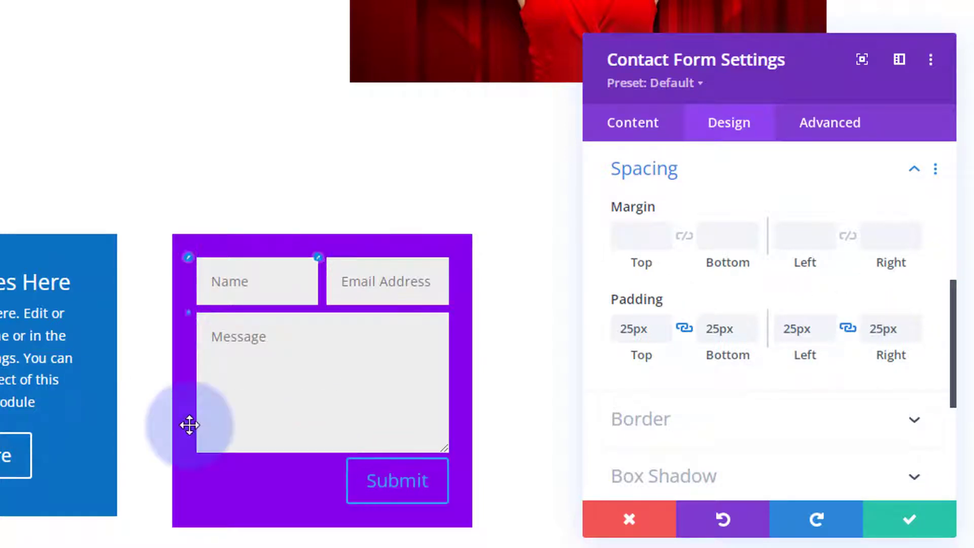
{"action": "left_click_drag", "start_coordinate": [818, 78], "coordinate": [252, 76]}
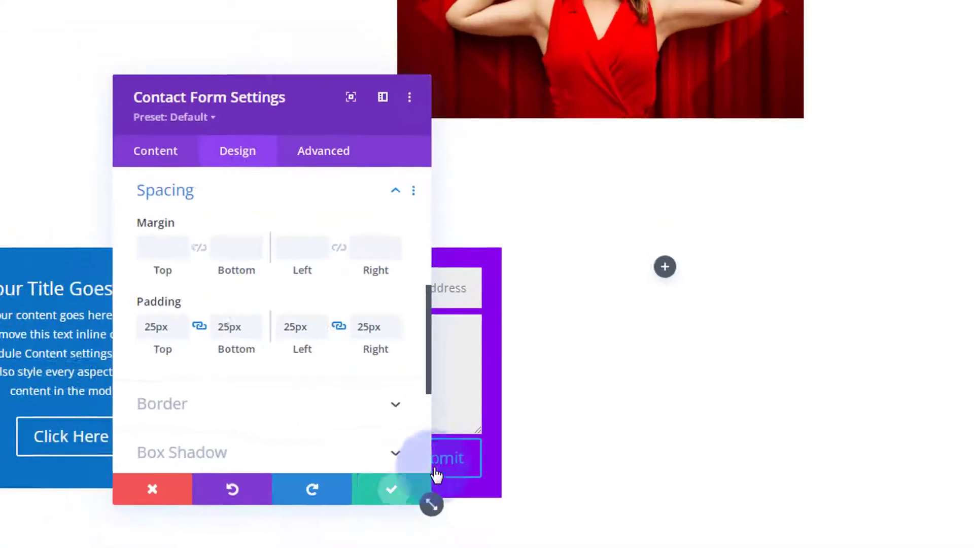
{"action": "left_click", "coordinate": [350, 519]}
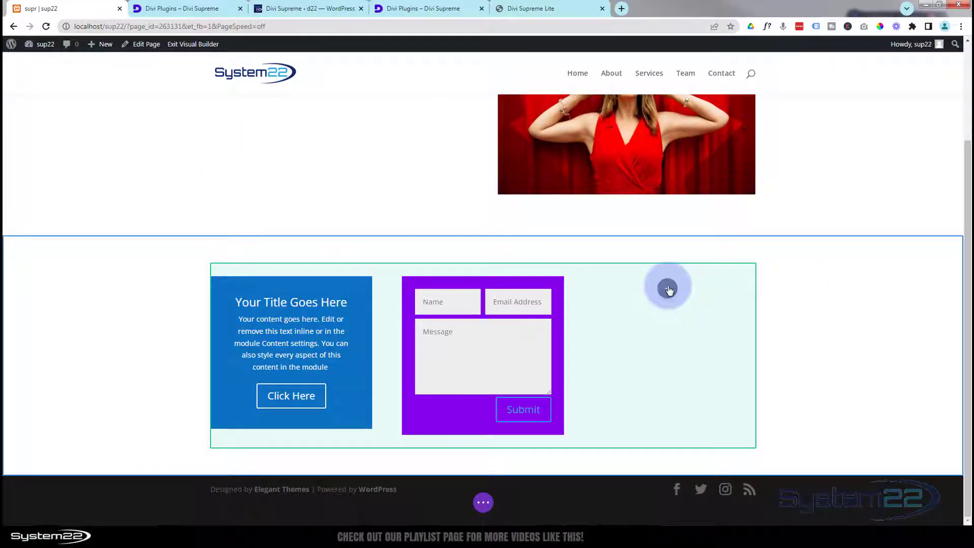
Step: Add a Blurb module to the right column and trim the end of its body text
{"action": "left_click", "coordinate": [668, 289]}
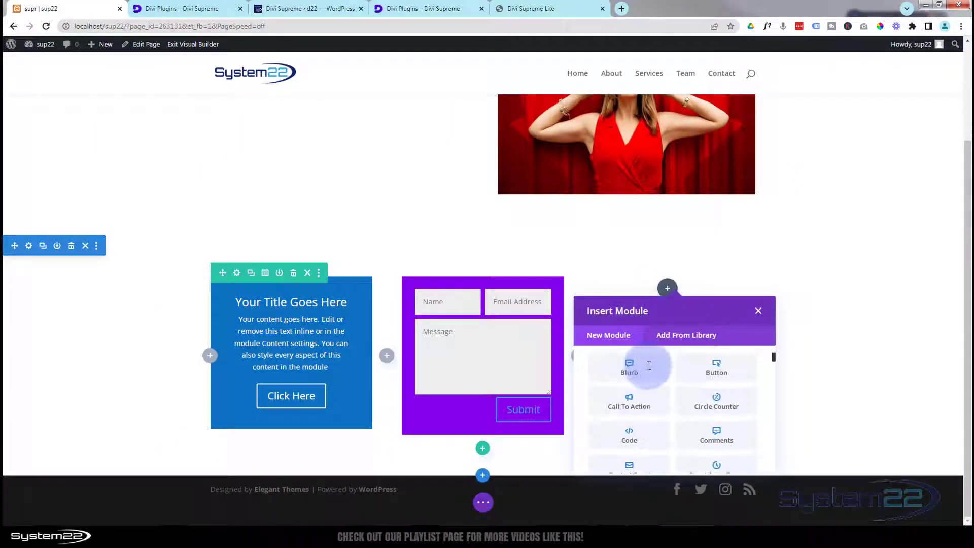
{"action": "left_click", "coordinate": [642, 370]}
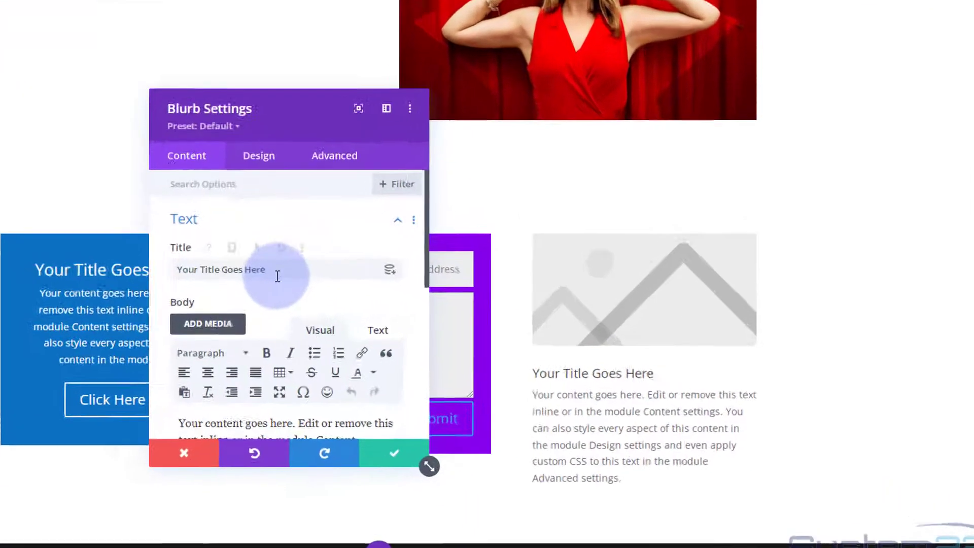
{"action": "scroll", "coordinate": [410, 305], "scroll_direction": "down", "scroll_amount": 5}
{"action": "left_click_drag", "start_coordinate": [215, 242], "coordinate": [256, 287]}
{"action": "key", "text": "BackSpace"}
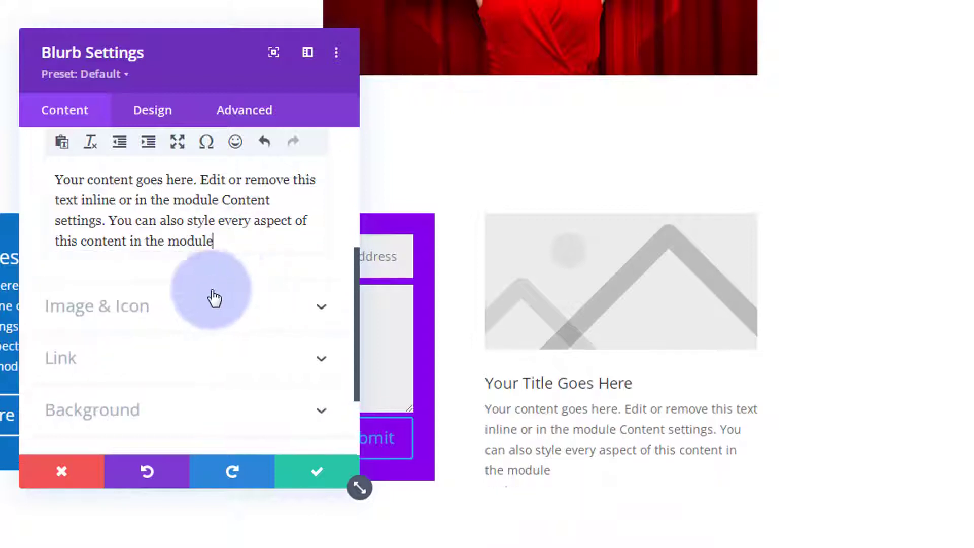
Step: Switch the blurb to the double-chevron circle icon and give it a red background
{"action": "left_click", "coordinate": [152, 325]}
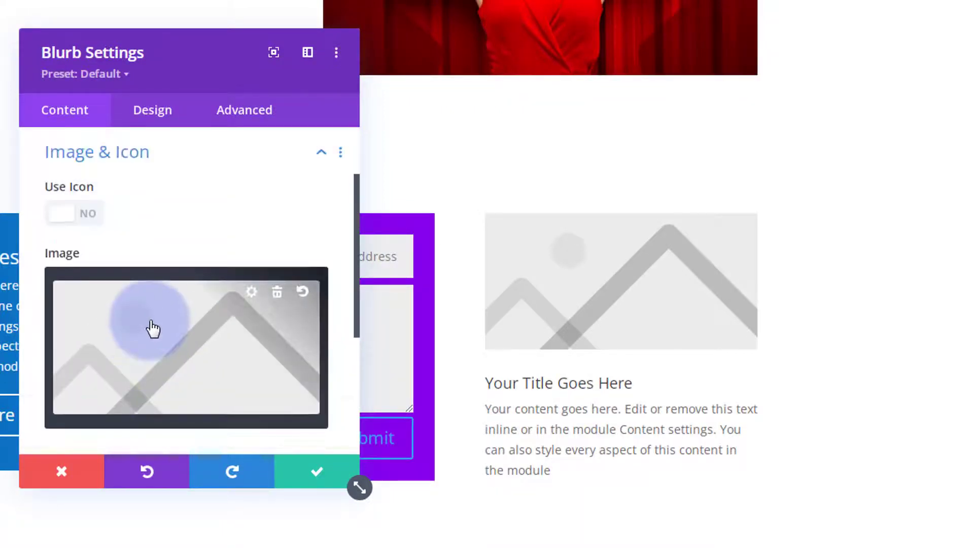
{"action": "left_click", "coordinate": [86, 216]}
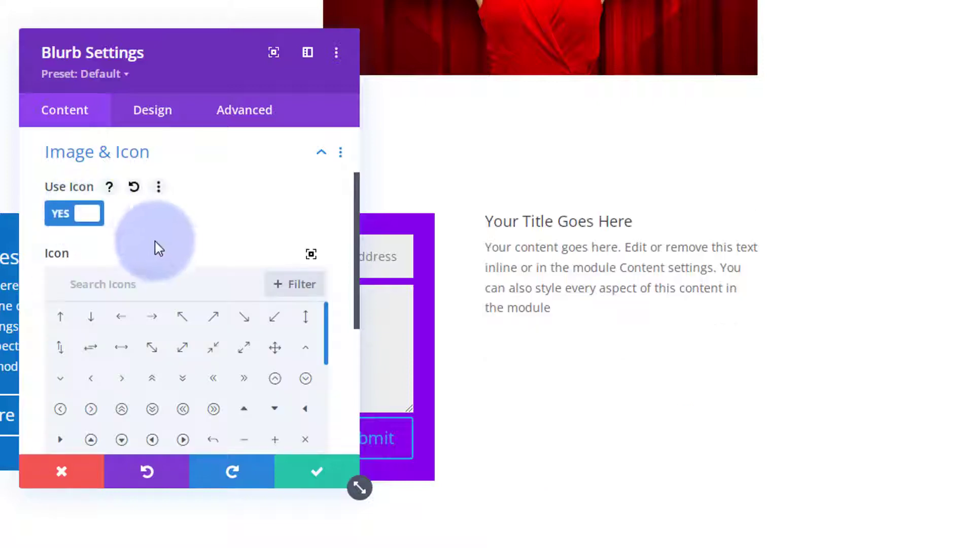
{"action": "scroll", "coordinate": [159, 245], "scroll_direction": "down", "scroll_amount": 3}
{"action": "left_click", "coordinate": [214, 238]}
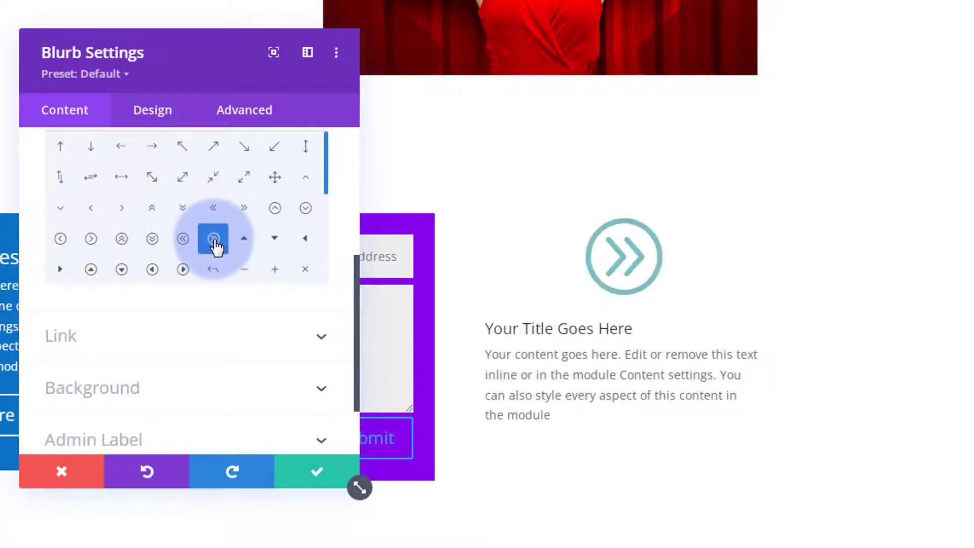
{"action": "scroll", "coordinate": [193, 316], "scroll_direction": "down", "scroll_amount": 2}
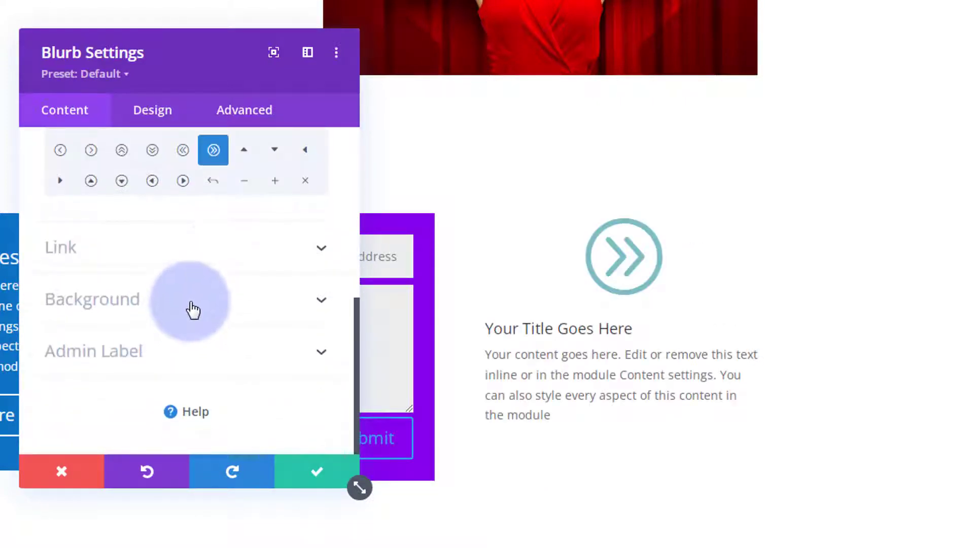
{"action": "left_click", "coordinate": [193, 307]}
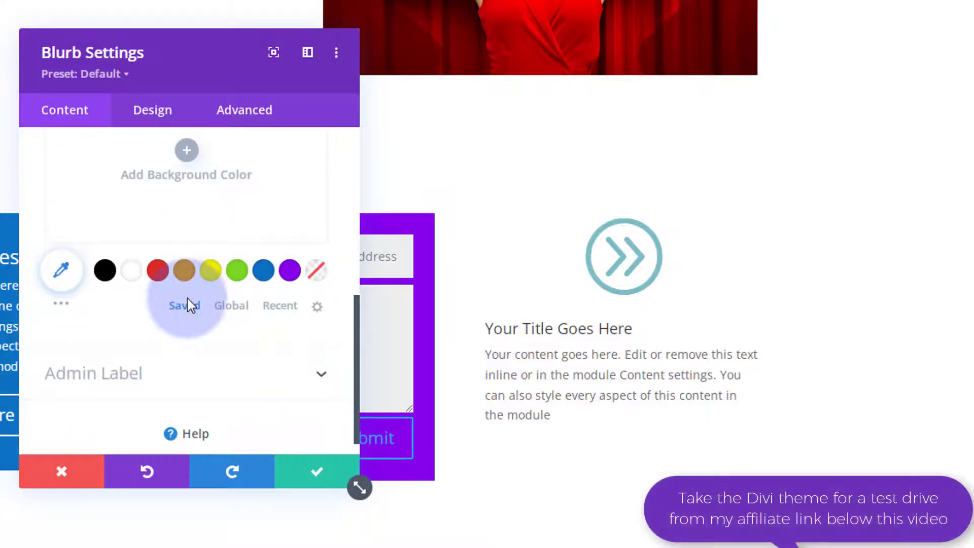
{"action": "left_click", "coordinate": [158, 270]}
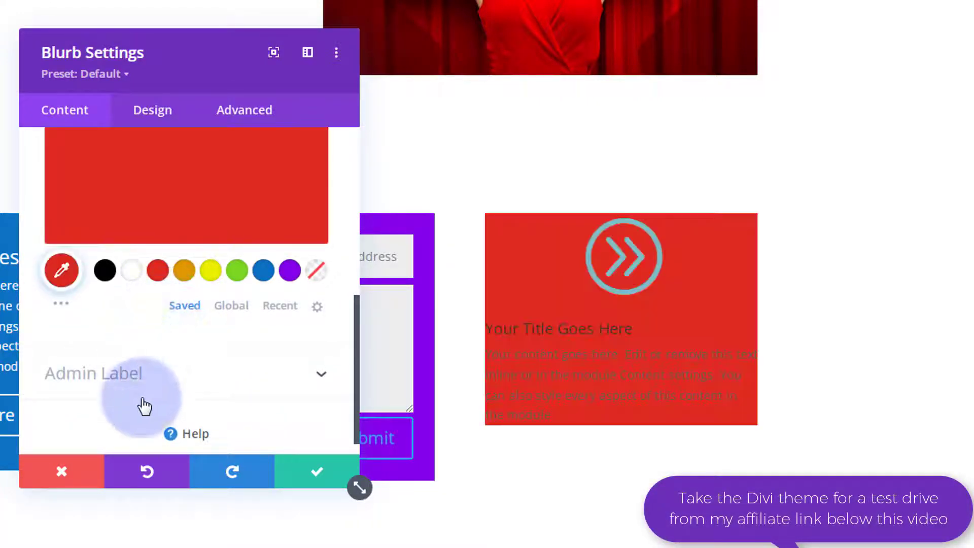
{"action": "left_click", "coordinate": [153, 115]}
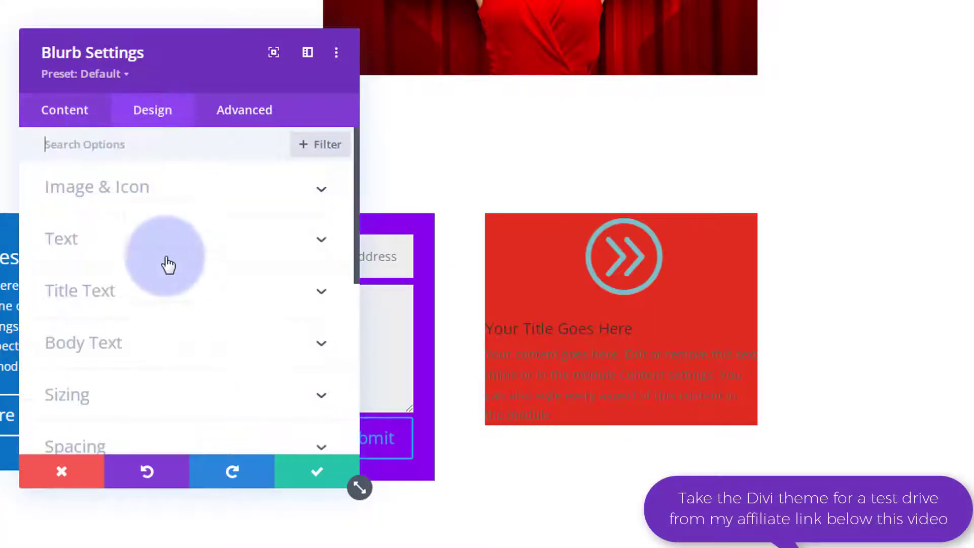
Step: Make the blurb's icon white and its text Light, centre-aligned
{"action": "left_click", "coordinate": [165, 191]}
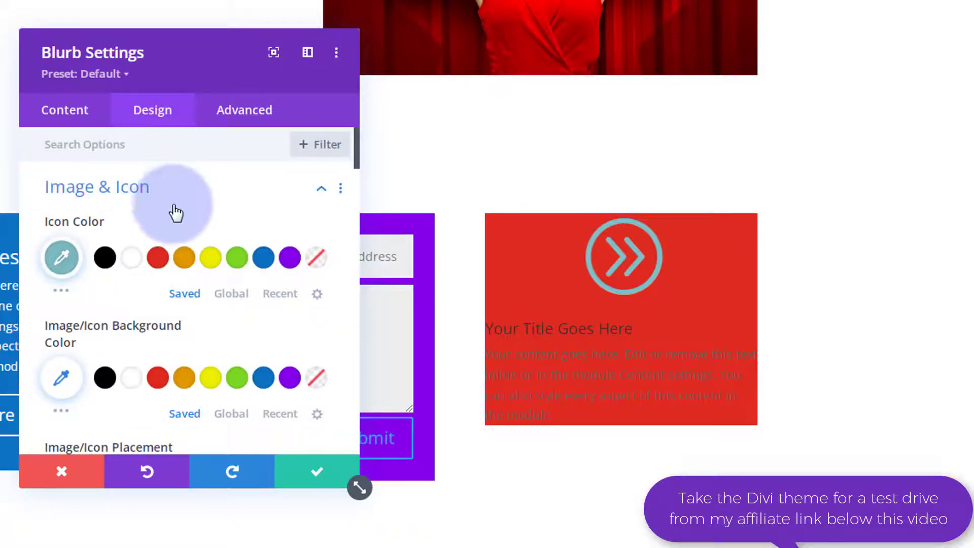
{"action": "left_click", "coordinate": [135, 259]}
{"action": "scroll", "coordinate": [140, 254], "scroll_direction": "down", "scroll_amount": 5}
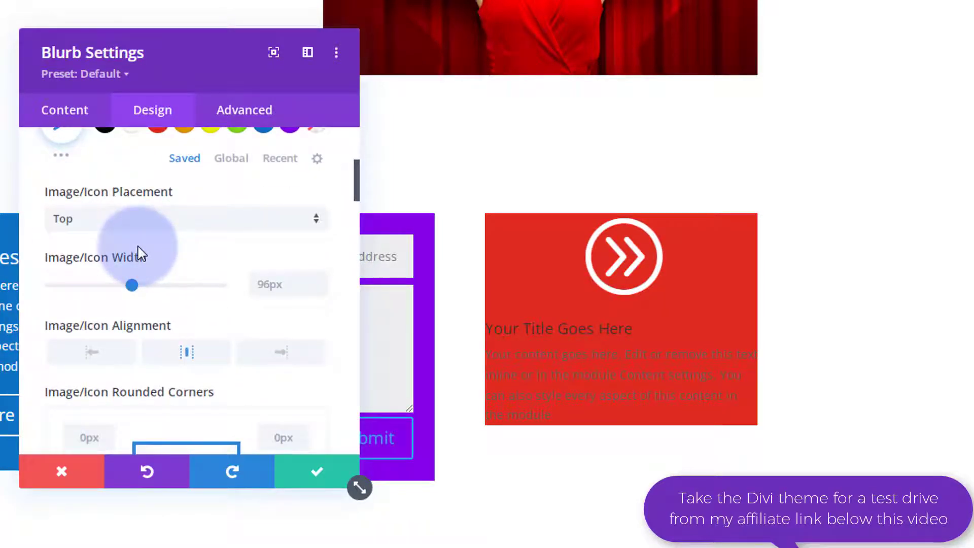
{"action": "scroll", "coordinate": [140, 253], "scroll_direction": "down", "scroll_amount": 15}
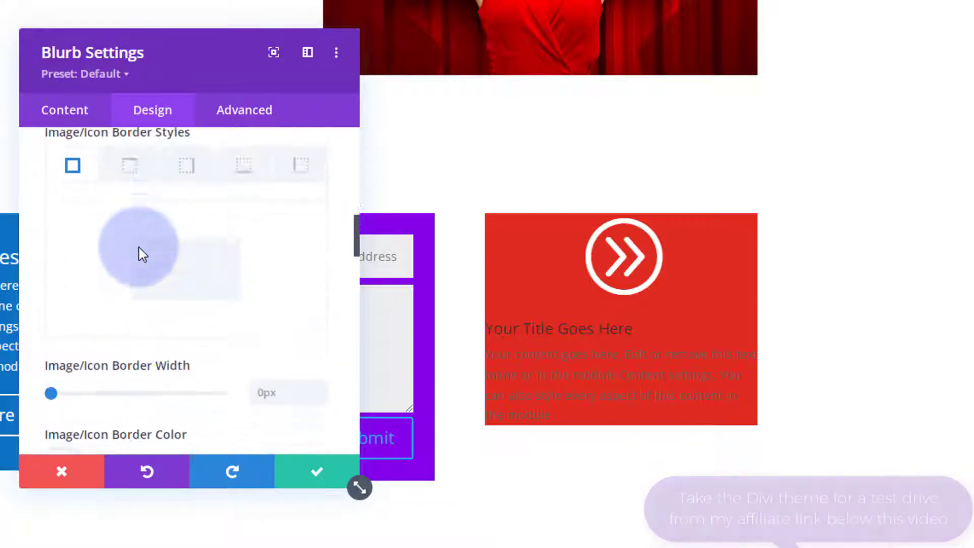
{"action": "left_click", "coordinate": [169, 282]}
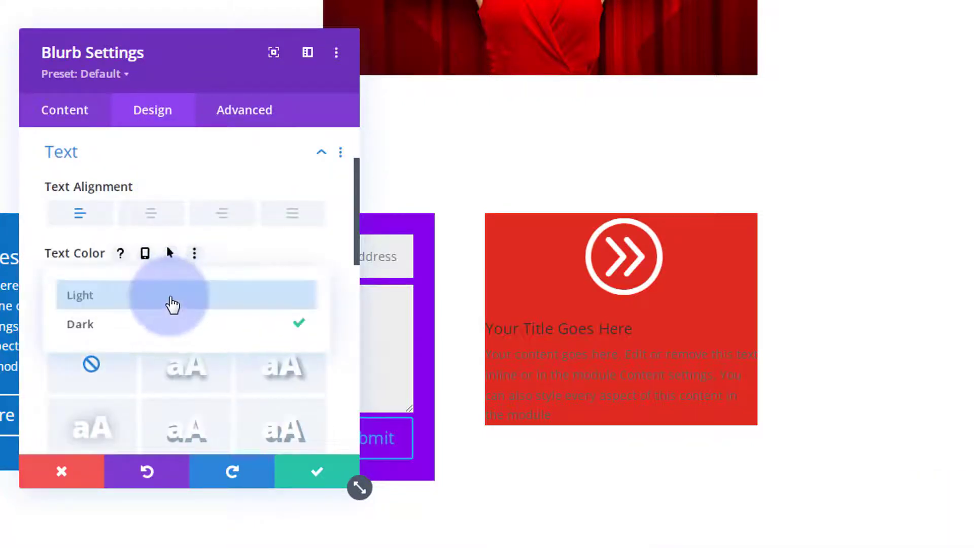
{"action": "left_click", "coordinate": [109, 299]}
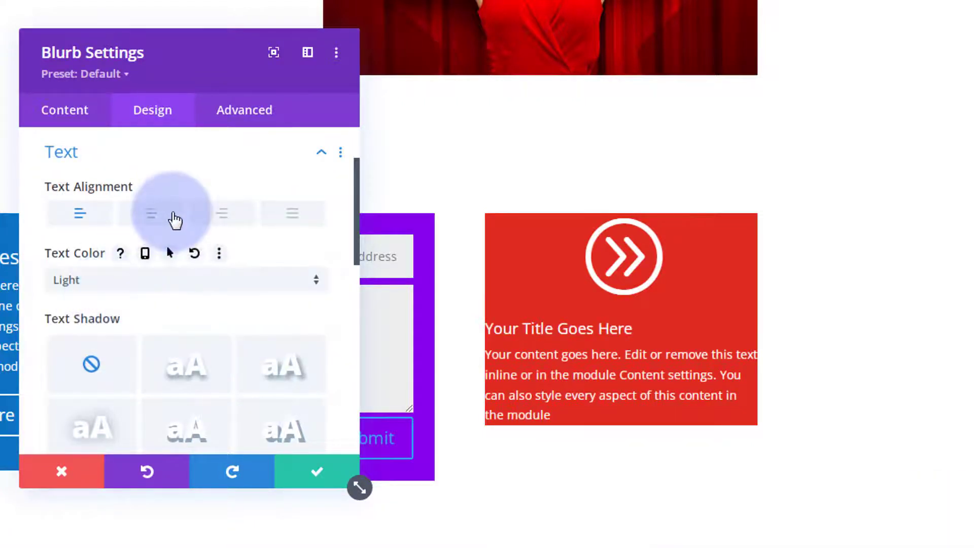
{"action": "left_click", "coordinate": [157, 222]}
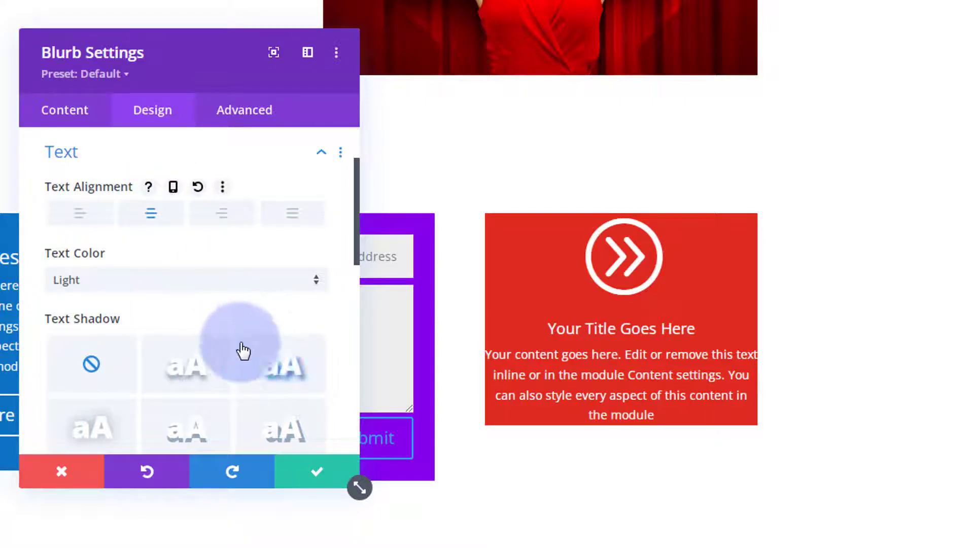
Step: Give the blurb 25px padding on all four sides and save it
{"action": "scroll", "coordinate": [241, 350], "scroll_direction": "down", "scroll_amount": 6}
{"action": "scroll", "coordinate": [213, 314], "scroll_direction": "up", "scroll_amount": 2}
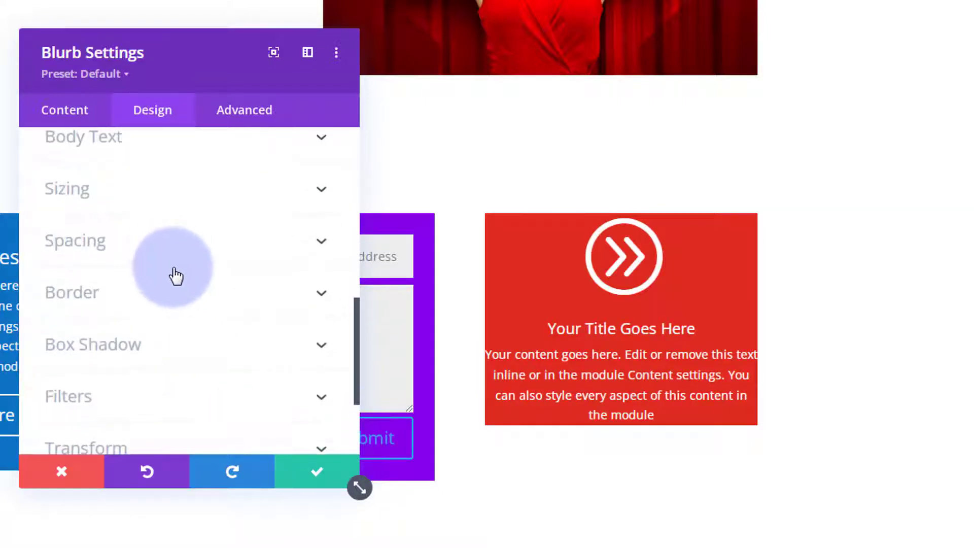
{"action": "left_click", "coordinate": [172, 240]}
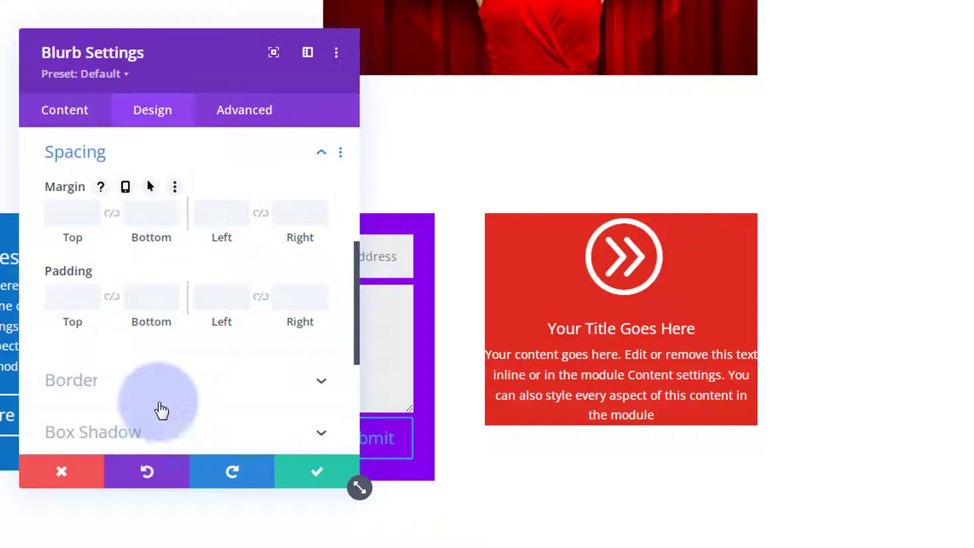
{"action": "left_click", "coordinate": [71, 298]}
{"action": "type", "text": "25px"}
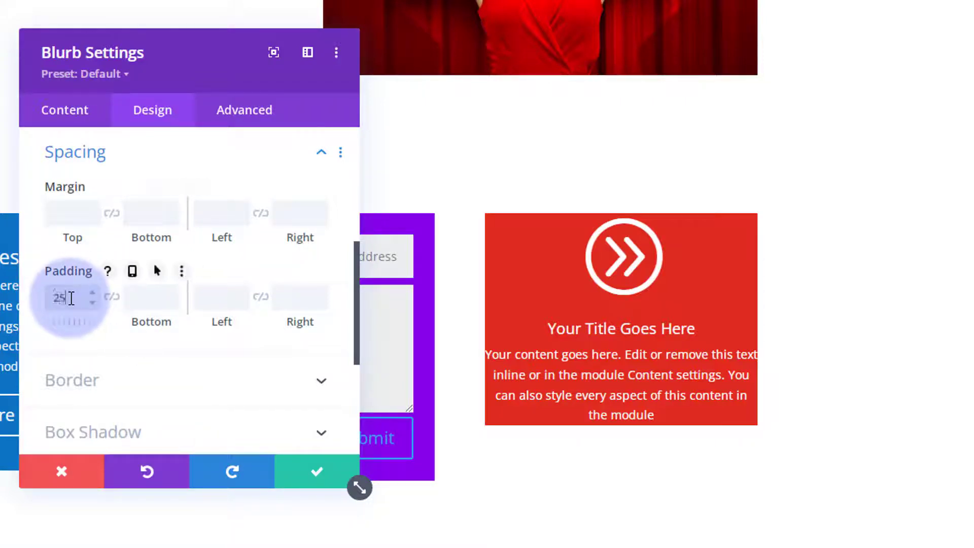
{"action": "left_click", "coordinate": [114, 299]}
{"action": "left_click", "coordinate": [221, 294]}
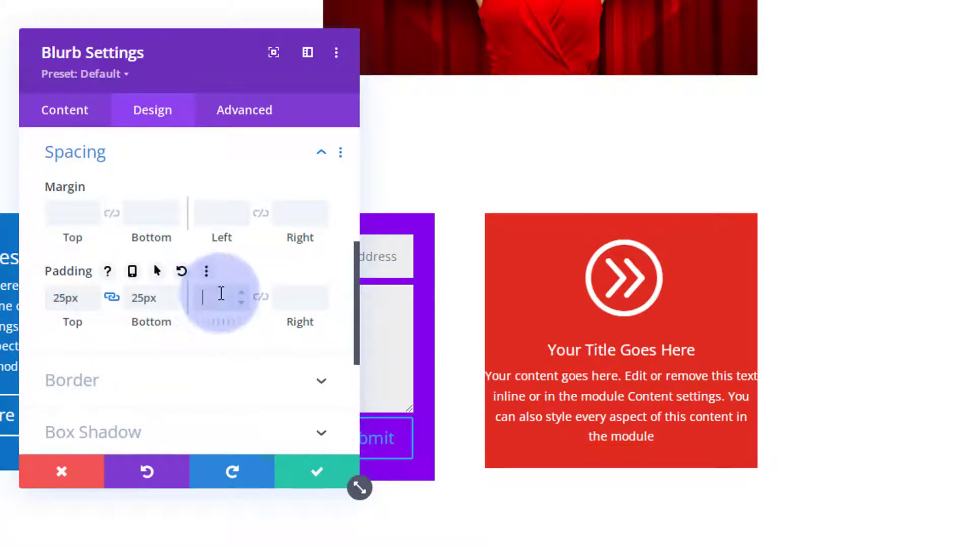
{"action": "type", "text": "25px"}
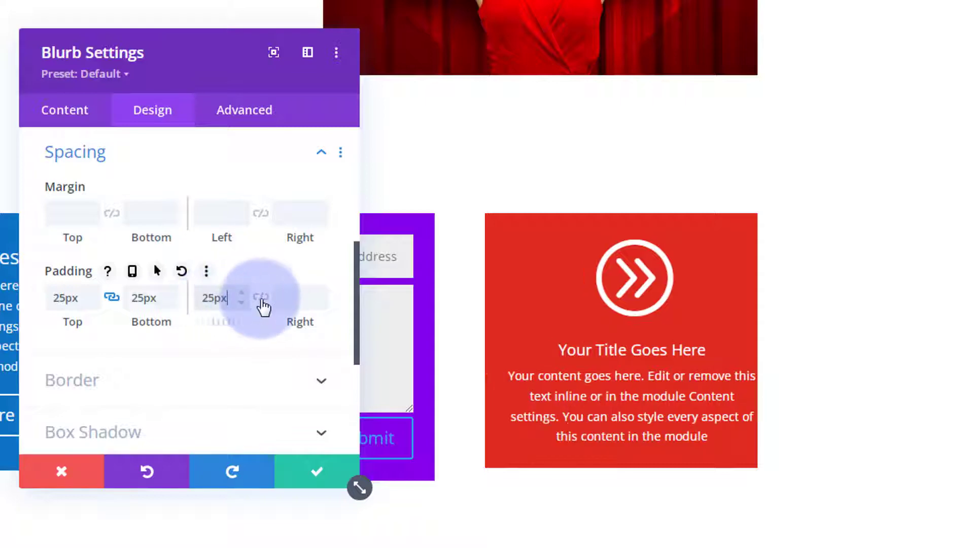
{"action": "left_click", "coordinate": [260, 297]}
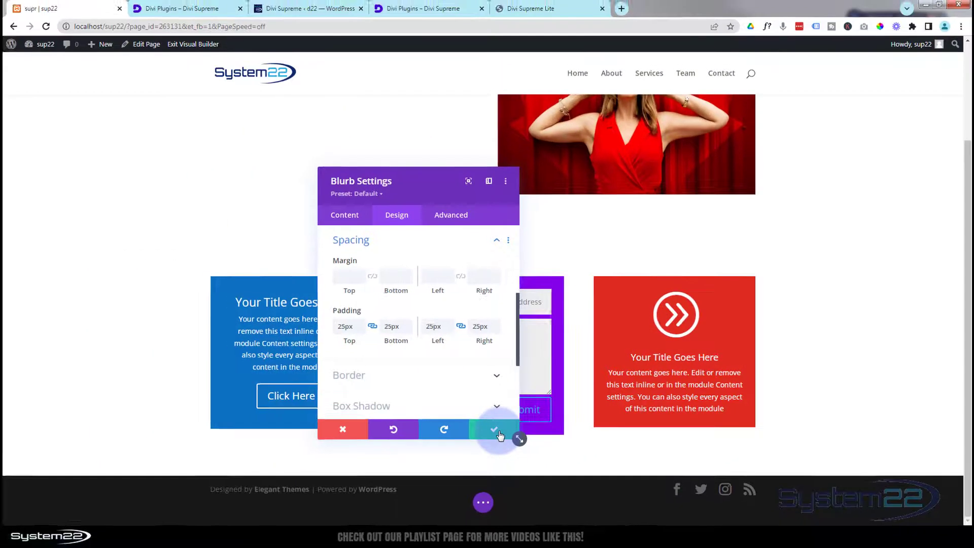
{"action": "left_click", "coordinate": [481, 441]}
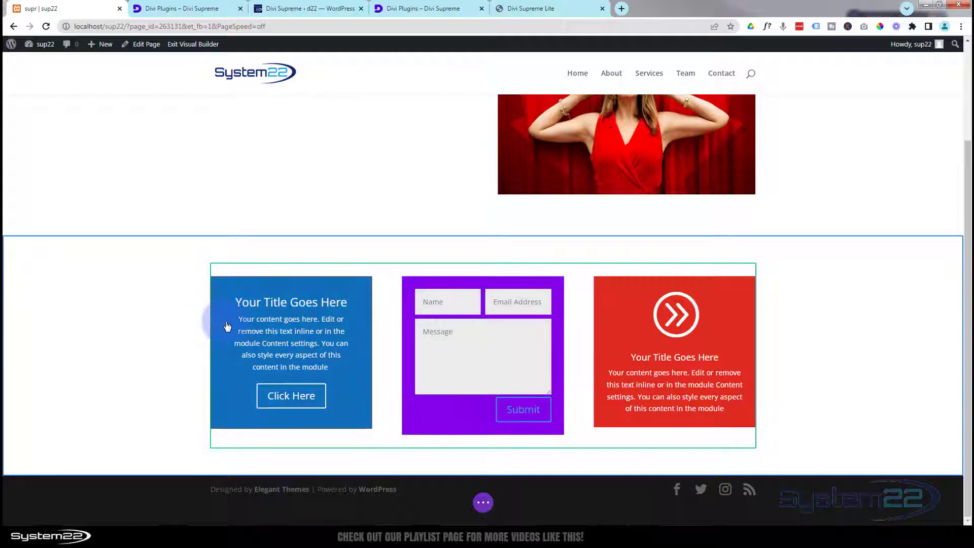
{"action": "mouse_move", "coordinate": [228, 321]}
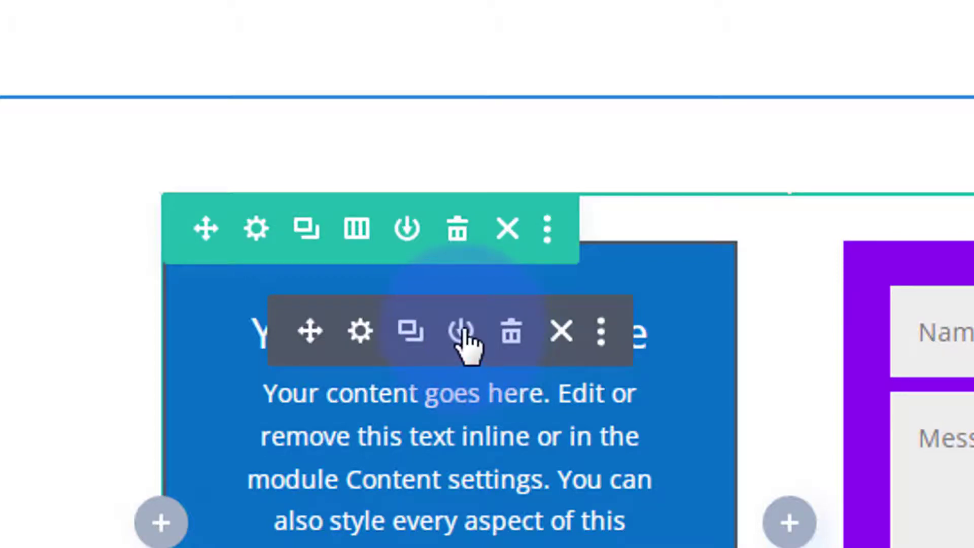
Step: Save the blue module to the Divi Library as Car1
{"action": "left_click", "coordinate": [461, 331]}
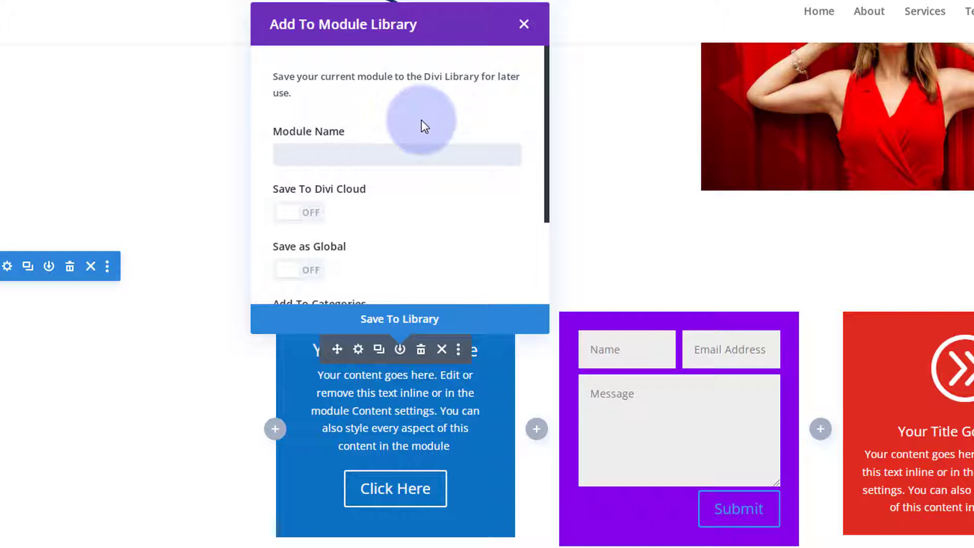
{"action": "type", "text": "Car1"}
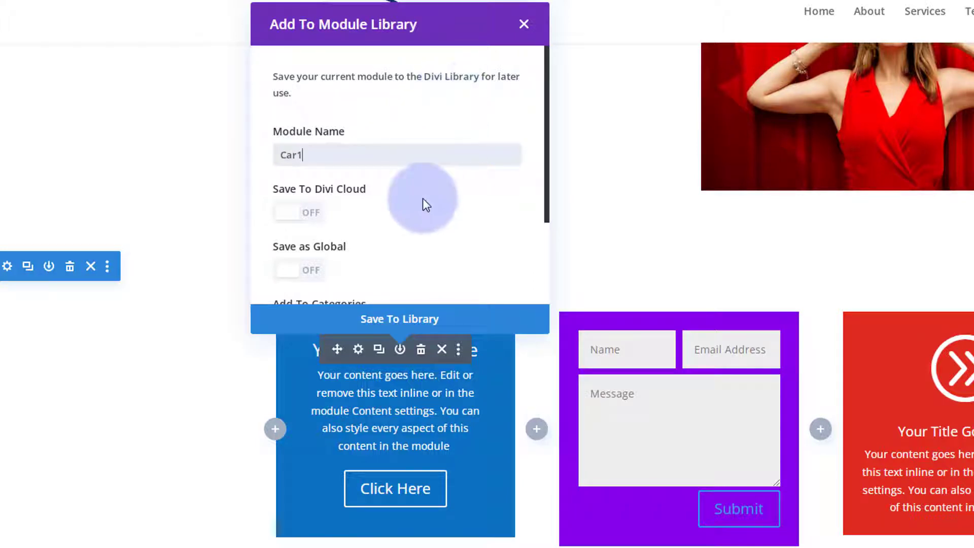
{"action": "left_click", "coordinate": [444, 320]}
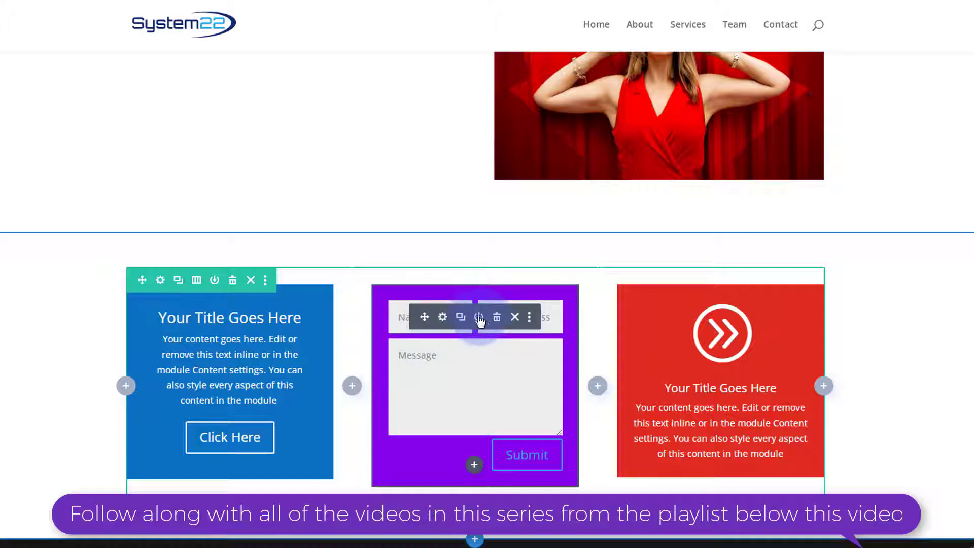
Step: Save the purple contact form to the Divi Library as Car2
{"action": "left_click", "coordinate": [479, 317]}
{"action": "left_click", "coordinate": [405, 169]}
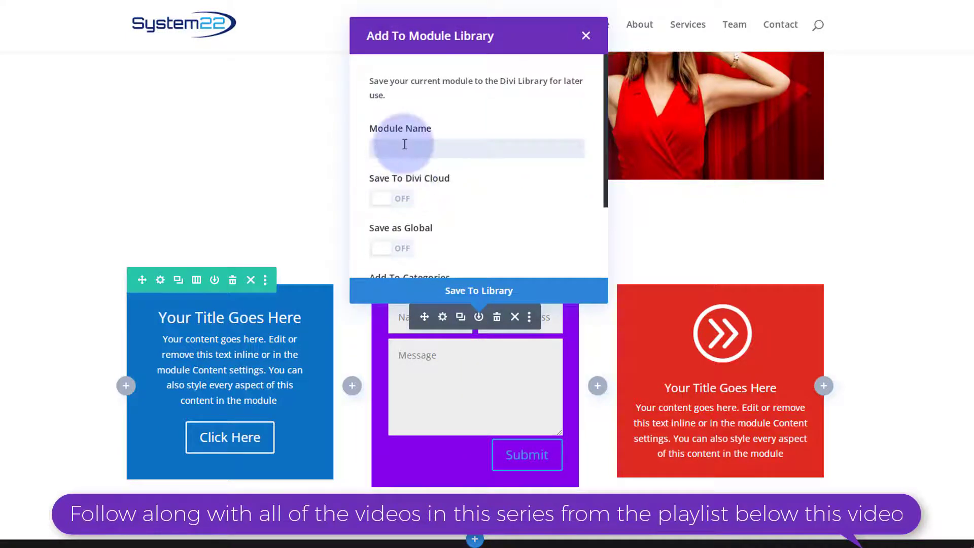
{"action": "type", "text": "Car2"}
{"action": "left_click", "coordinate": [475, 291]}
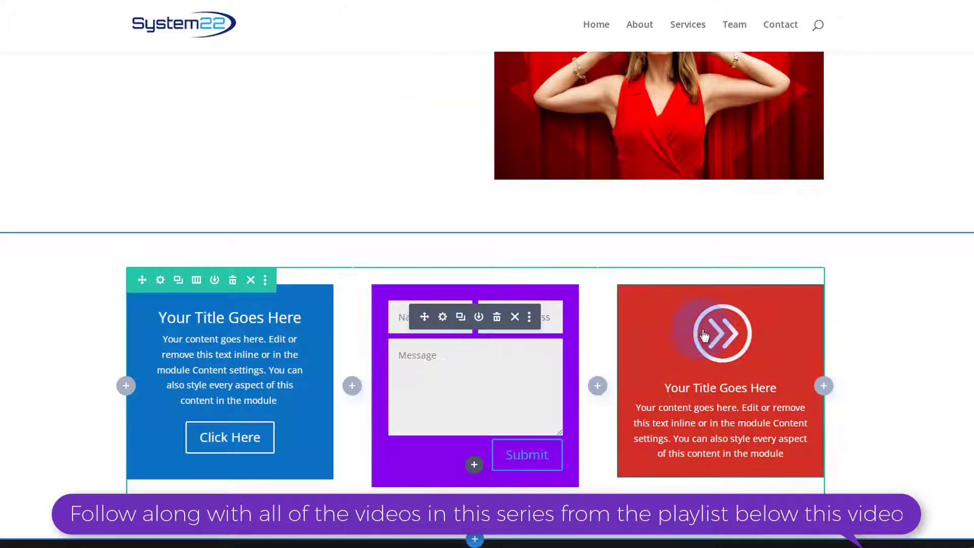
Step: Save the red blurb to the Divi Library as Car3
{"action": "mouse_move", "coordinate": [689, 322]}
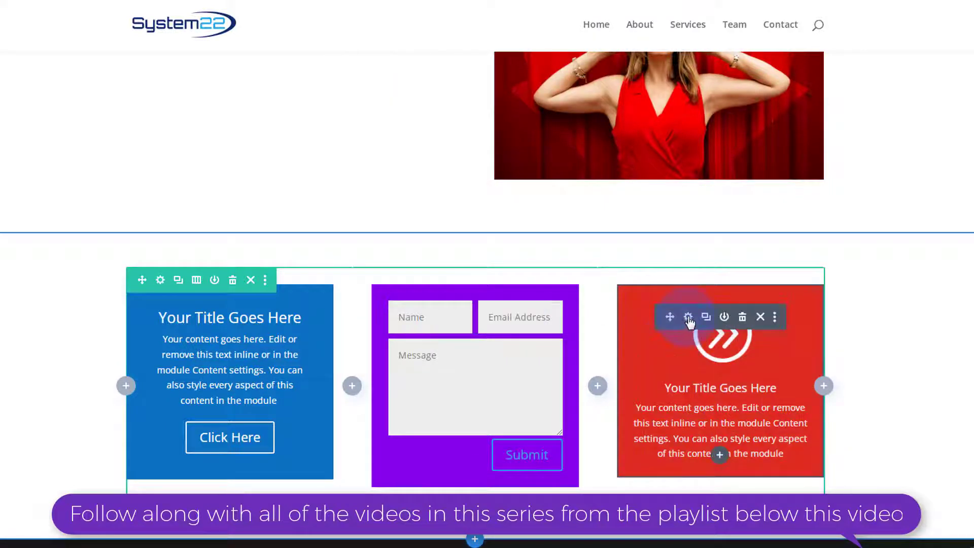
{"action": "left_click", "coordinate": [725, 317]}
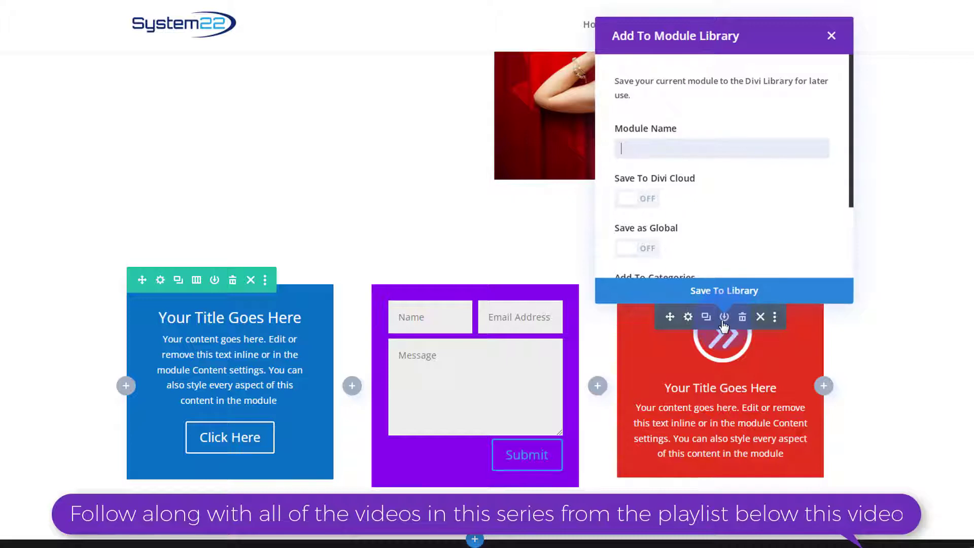
{"action": "type", "text": "Car3"}
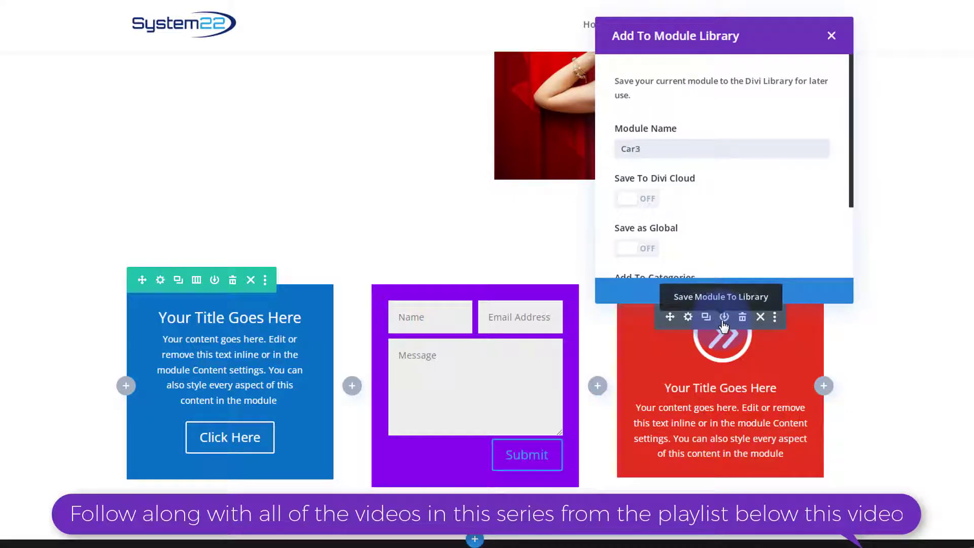
{"action": "left_click", "coordinate": [728, 285]}
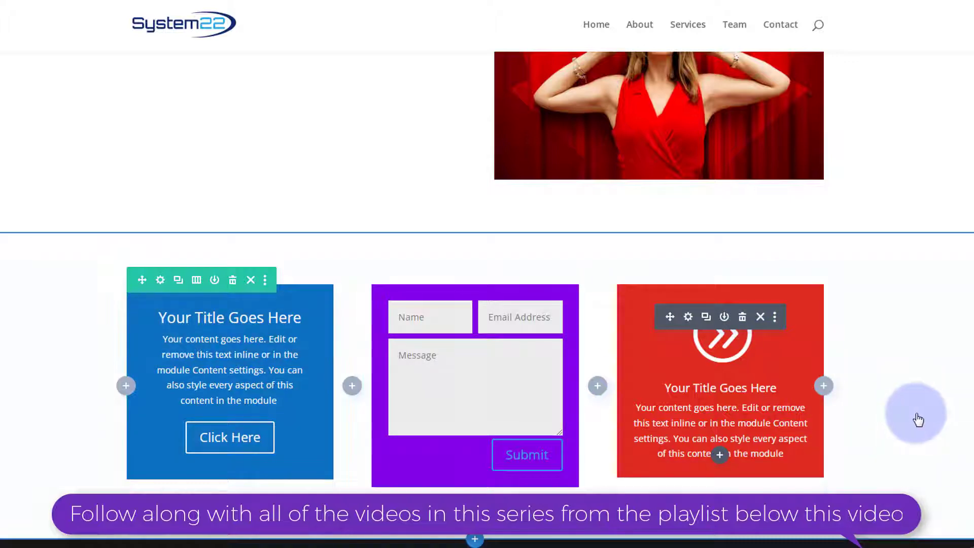
{"action": "left_click_drag", "start_coordinate": [49, 426], "coordinate": [47, 471]}
{"action": "scroll", "coordinate": [48, 452], "scroll_direction": "up", "scroll_amount": 3}
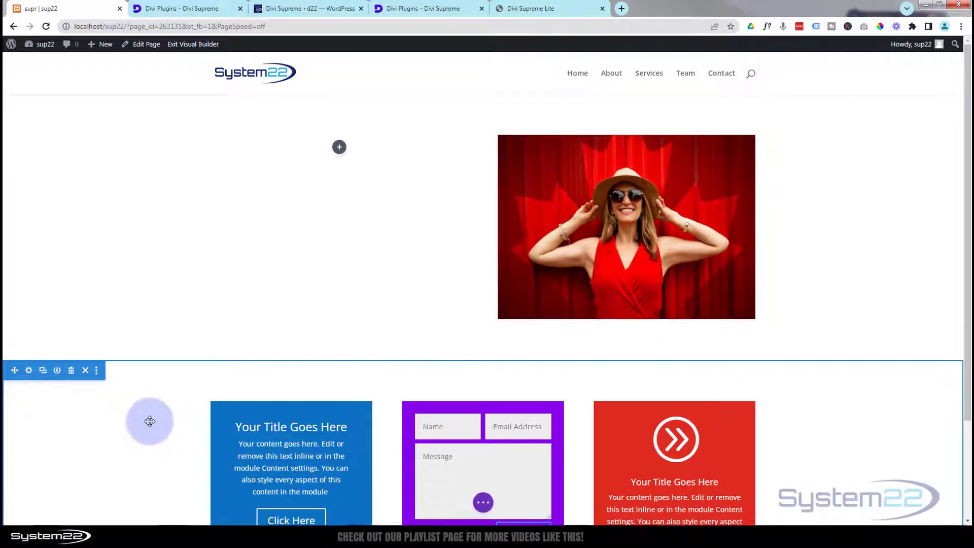
{"action": "left_click_drag", "start_coordinate": [149, 421], "coordinate": [661, 495]}
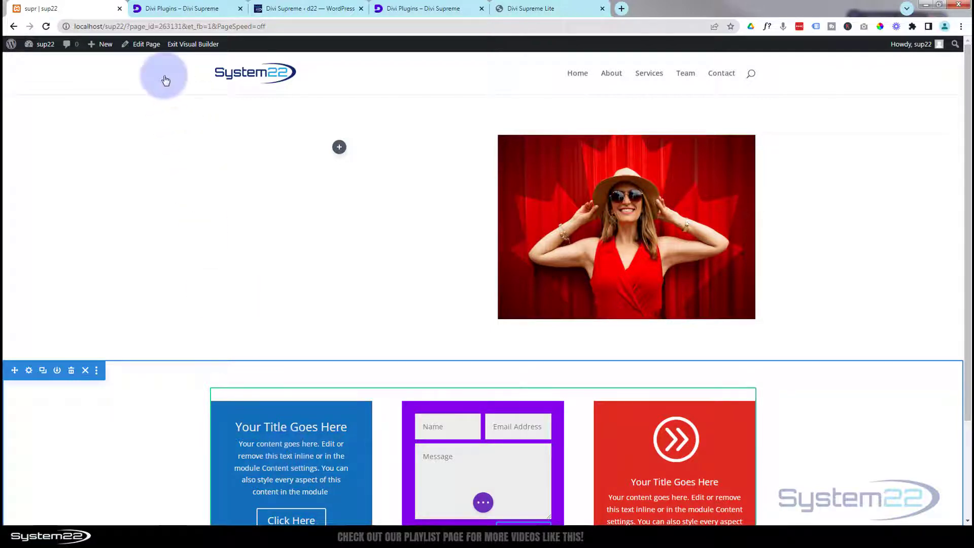
Step: Check the Car1–Car3 layouts in the Divi Library, then go to the Divi Supreme settings page
{"action": "mouse_move", "coordinate": [31, 46]}
{"action": "left_click", "coordinate": [32, 63]}
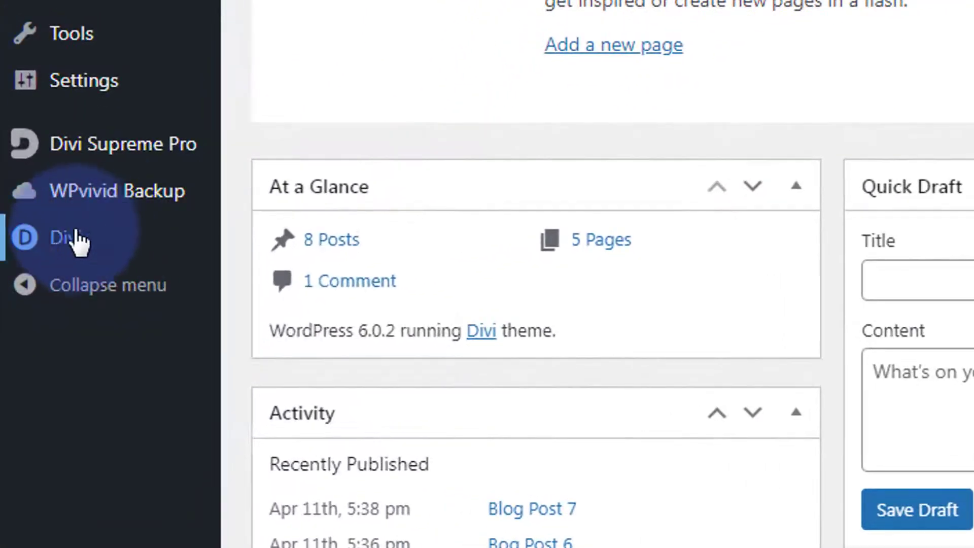
{"action": "mouse_move", "coordinate": [27, 357]}
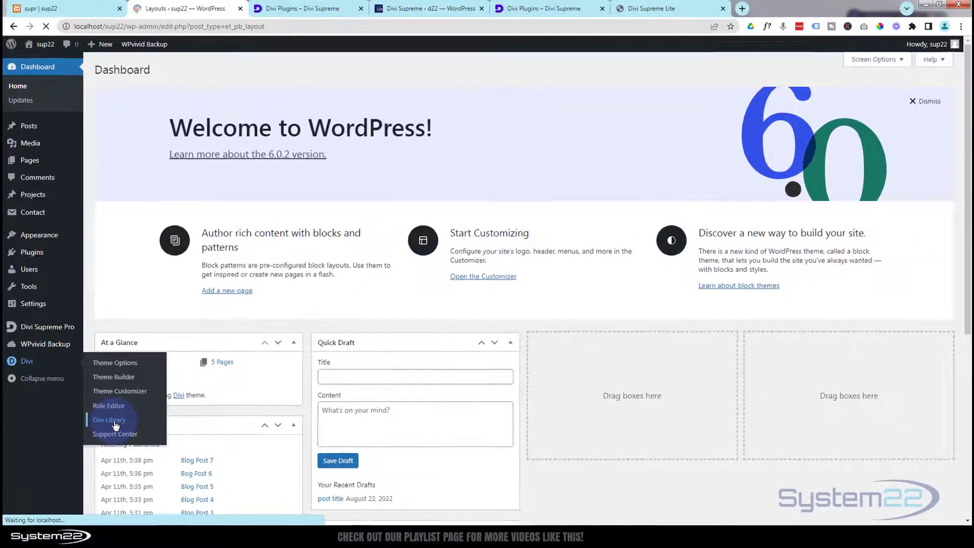
{"action": "left_click", "coordinate": [304, 411]}
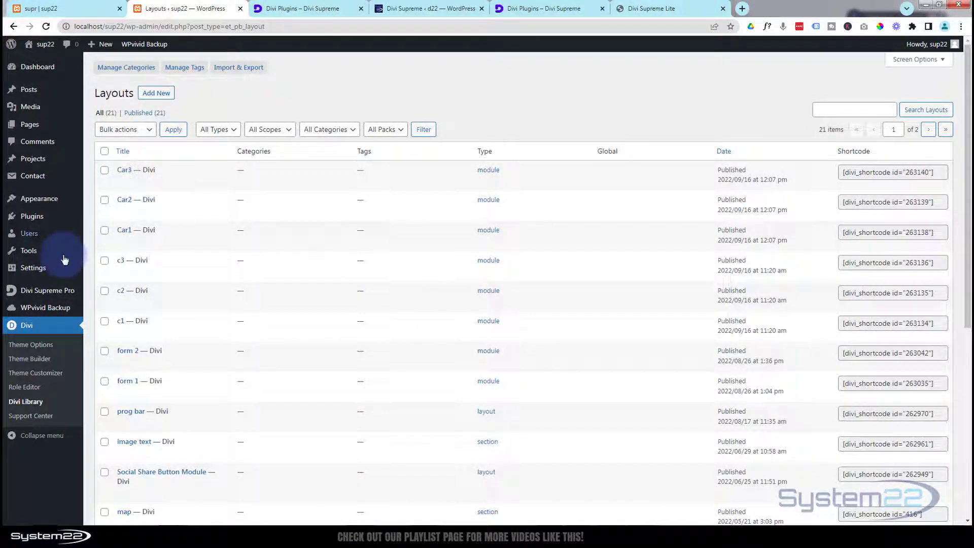
{"action": "mouse_move", "coordinate": [36, 291]}
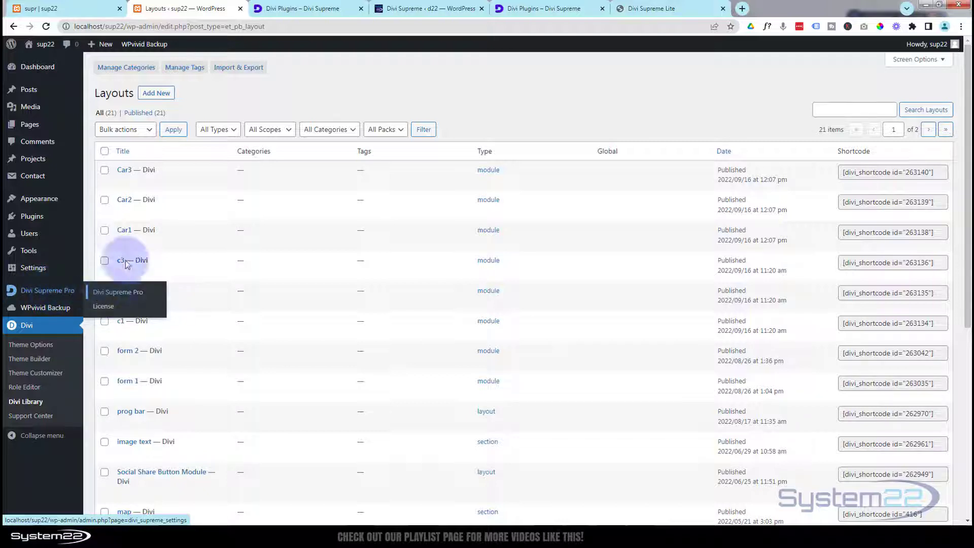
{"action": "left_click", "coordinate": [422, 8]}
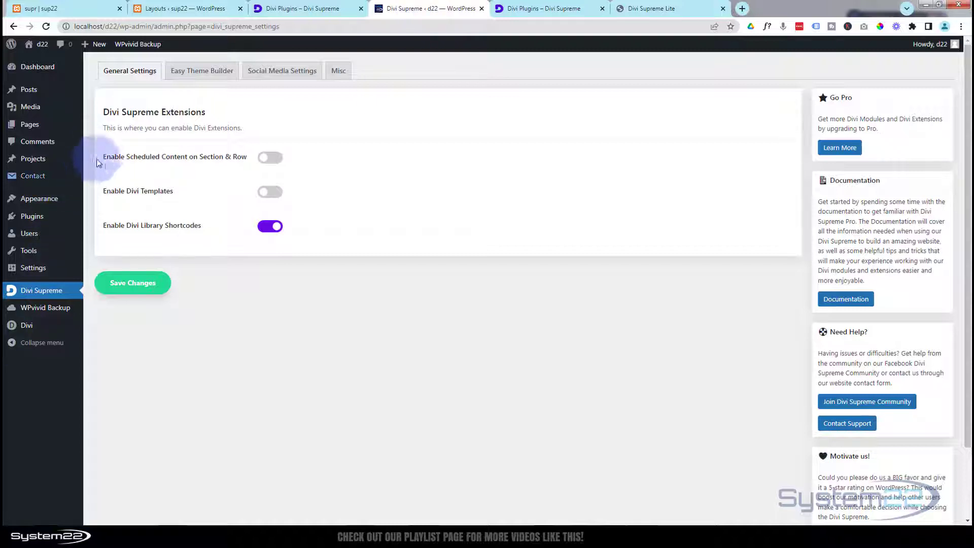
Step: Confirm Enable Divi Library Shortcodes is on and return to the Divi Library Layouts list
{"action": "mouse_move", "coordinate": [54, 66]}
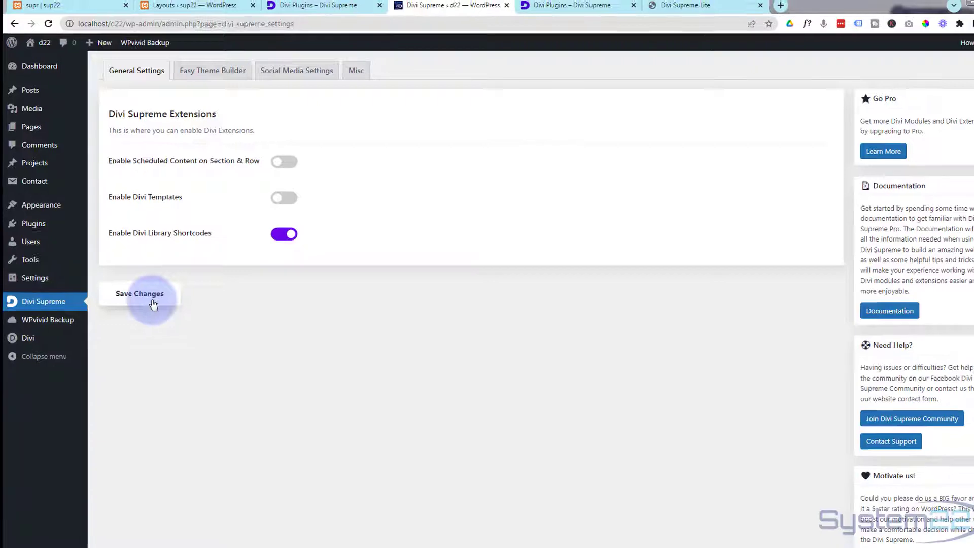
{"action": "left_click", "coordinate": [206, 6]}
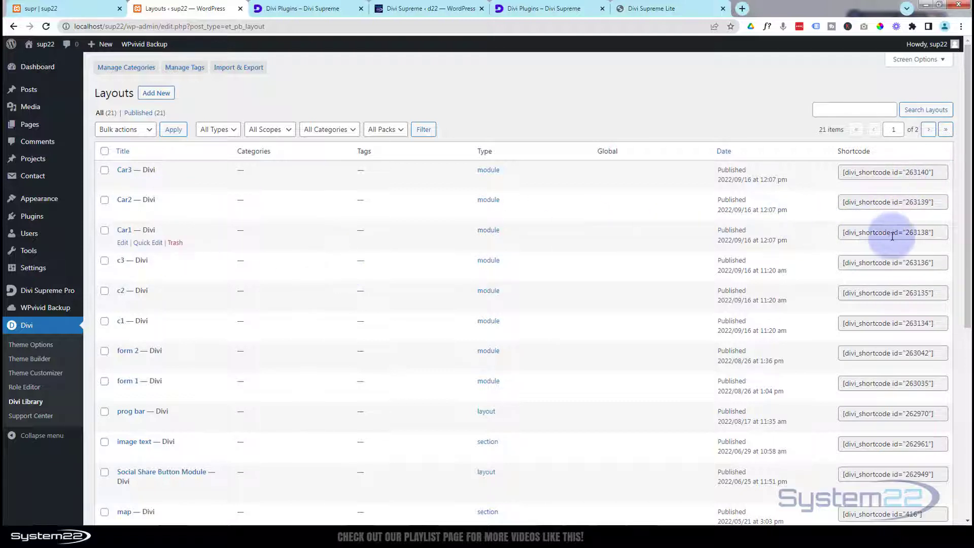
Step: Copy the Car1 shortcode, then add a module to the empty column beside the photo
{"action": "left_click", "coordinate": [910, 232]}
{"action": "right_click", "coordinate": [890, 229]}
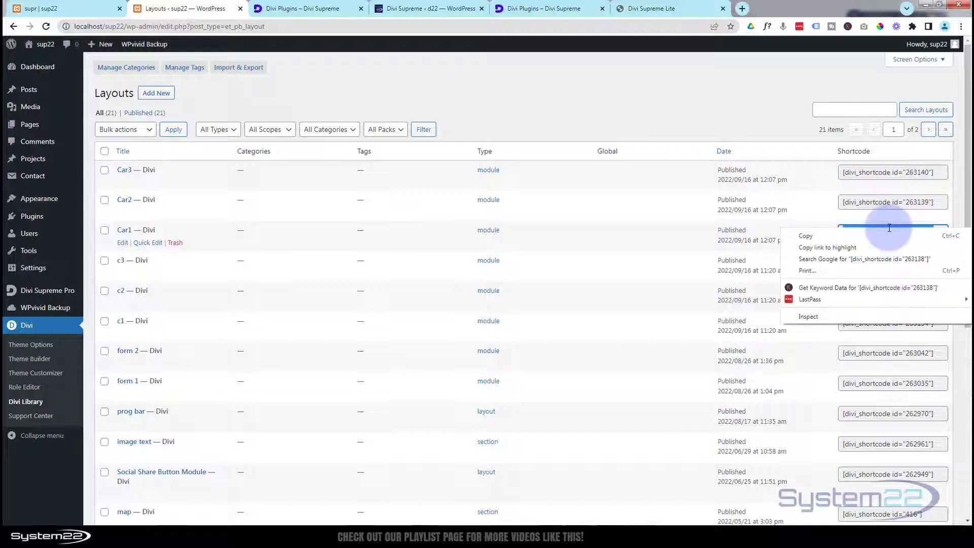
{"action": "left_click", "coordinate": [856, 237]}
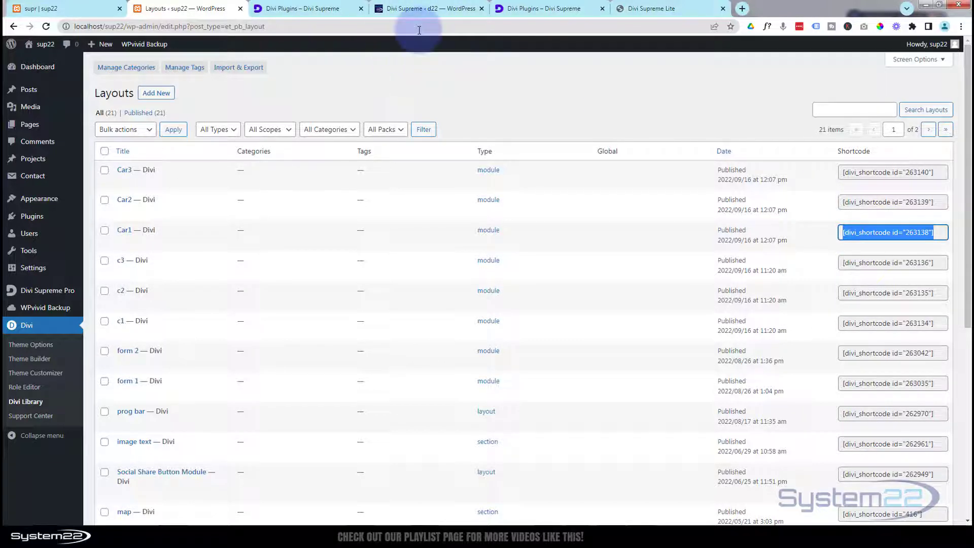
{"action": "left_click", "coordinate": [65, 9]}
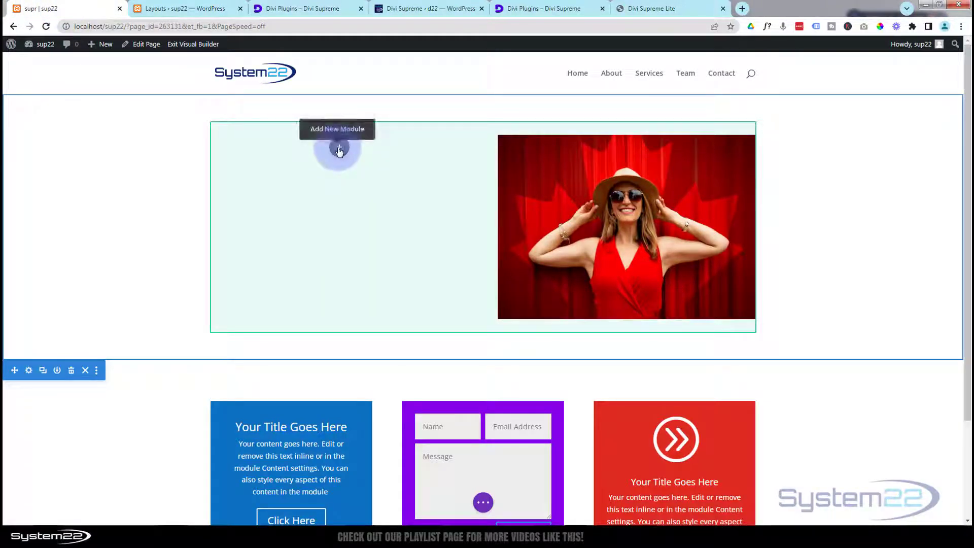
{"action": "left_click", "coordinate": [339, 148]}
Step: Insert a Slider module into the empty column next to the photo
{"action": "scroll", "coordinate": [352, 343], "scroll_direction": "down", "scroll_amount": 4}
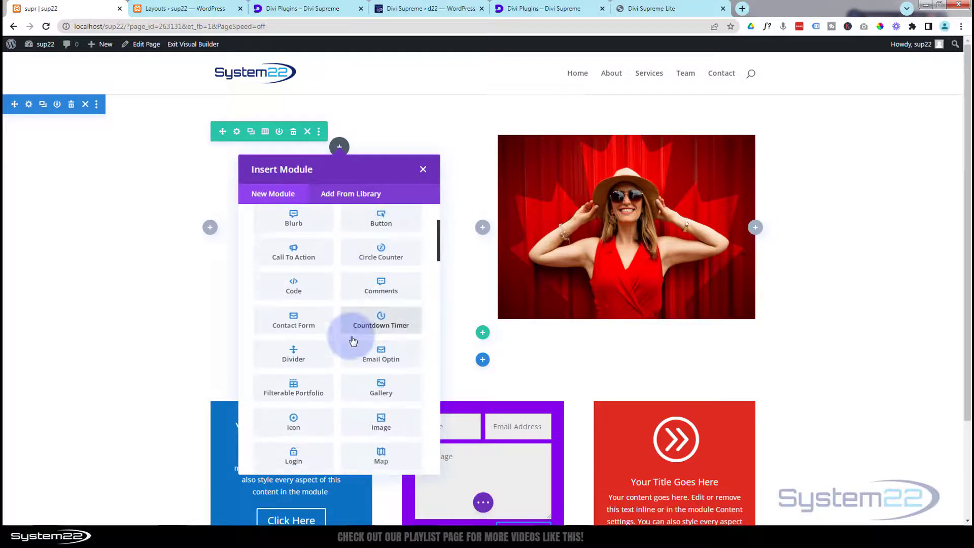
{"action": "scroll", "coordinate": [311, 333], "scroll_direction": "down", "scroll_amount": 4}
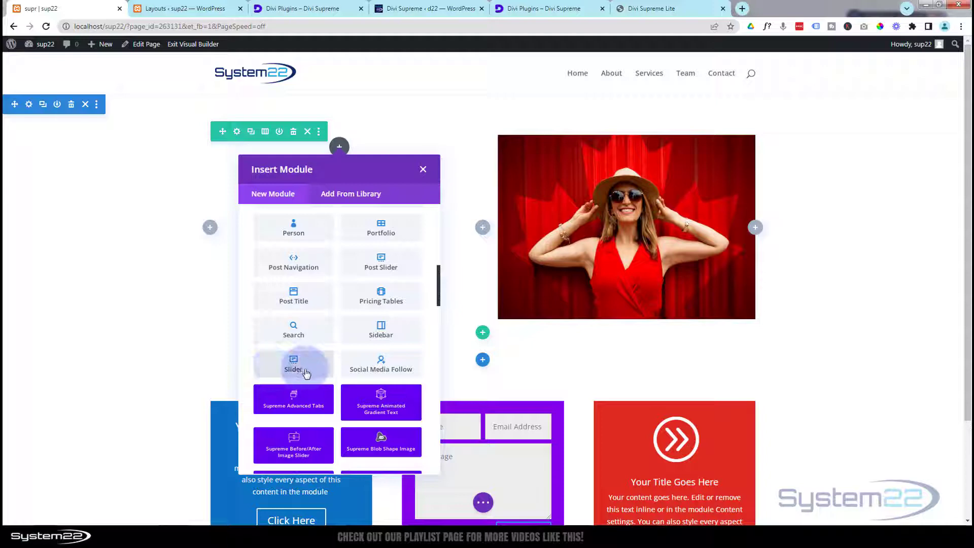
{"action": "scroll", "coordinate": [312, 373], "scroll_direction": "down", "scroll_amount": 5}
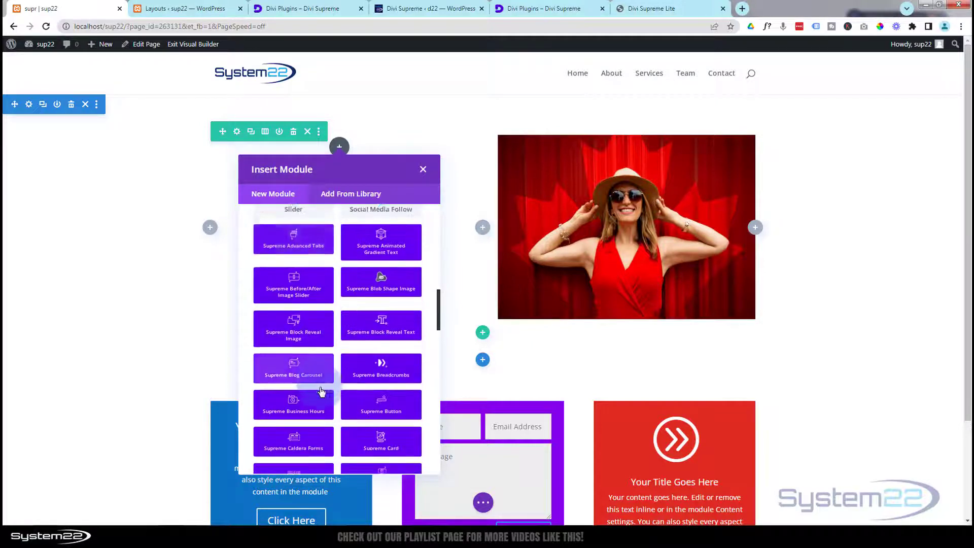
{"action": "scroll", "coordinate": [312, 376], "scroll_direction": "down", "scroll_amount": 8}
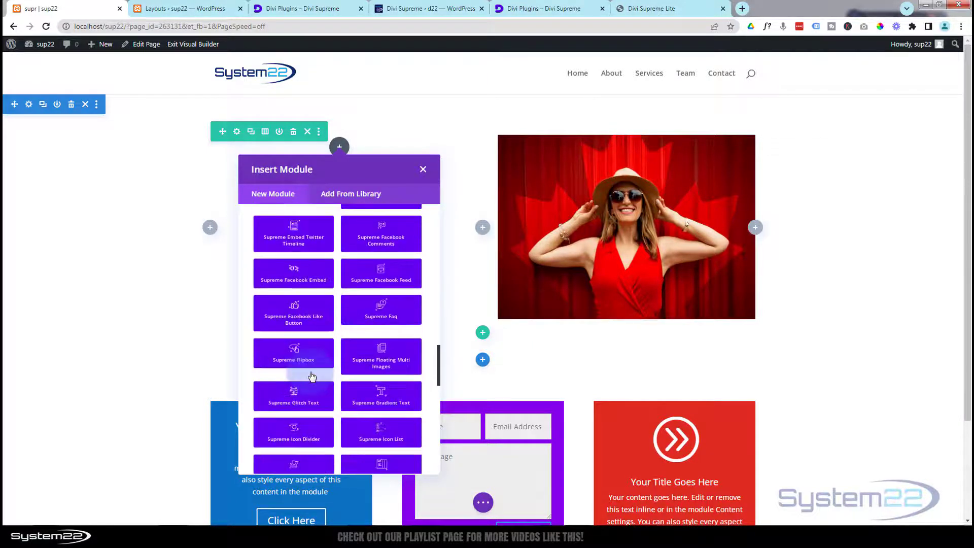
{"action": "scroll", "coordinate": [311, 375], "scroll_direction": "up", "scroll_amount": 1}
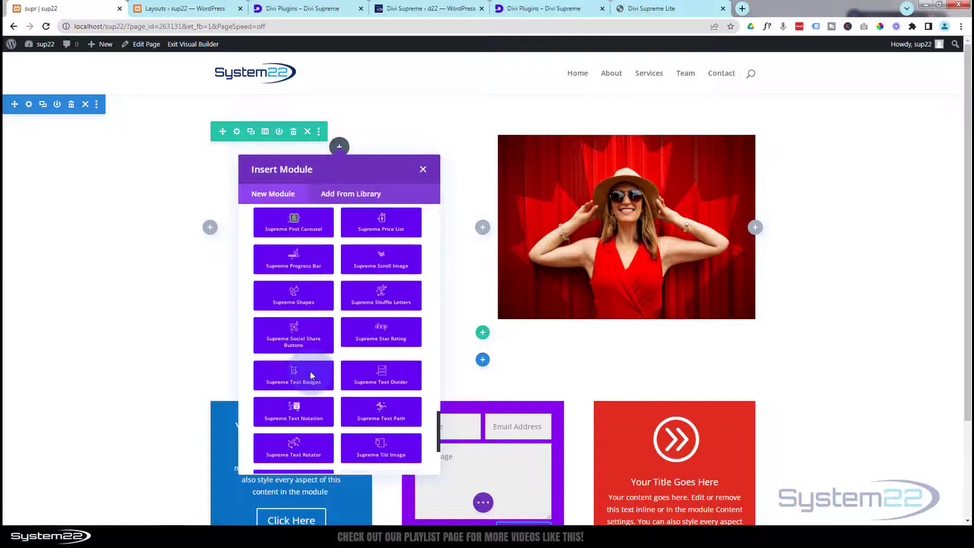
{"action": "scroll", "coordinate": [311, 375], "scroll_direction": "up", "scroll_amount": 8}
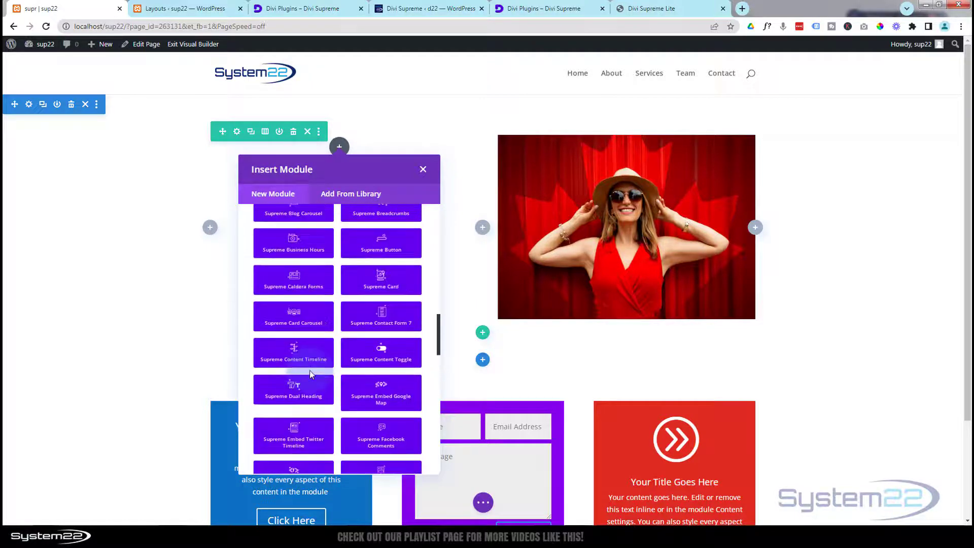
{"action": "scroll", "coordinate": [311, 374], "scroll_direction": "up", "scroll_amount": 2}
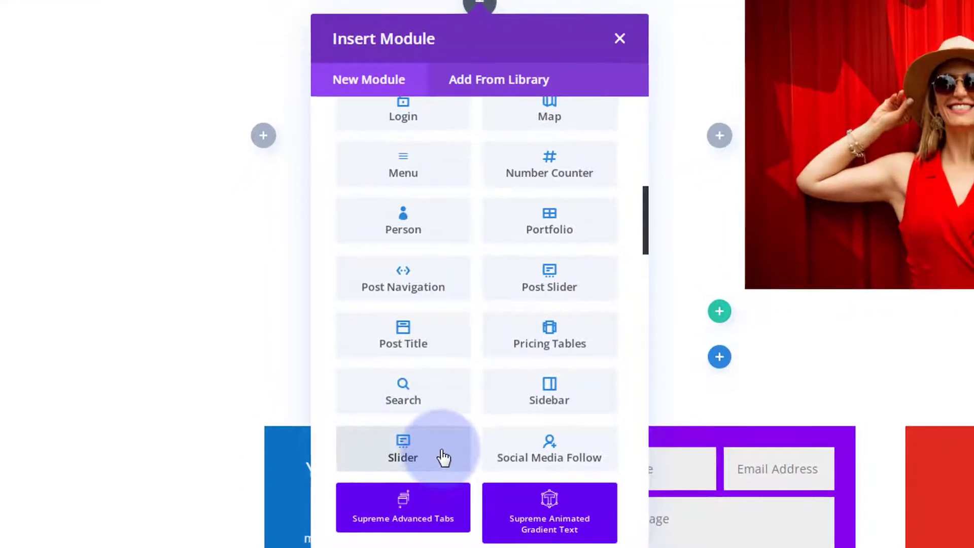
{"action": "left_click", "coordinate": [452, 457]}
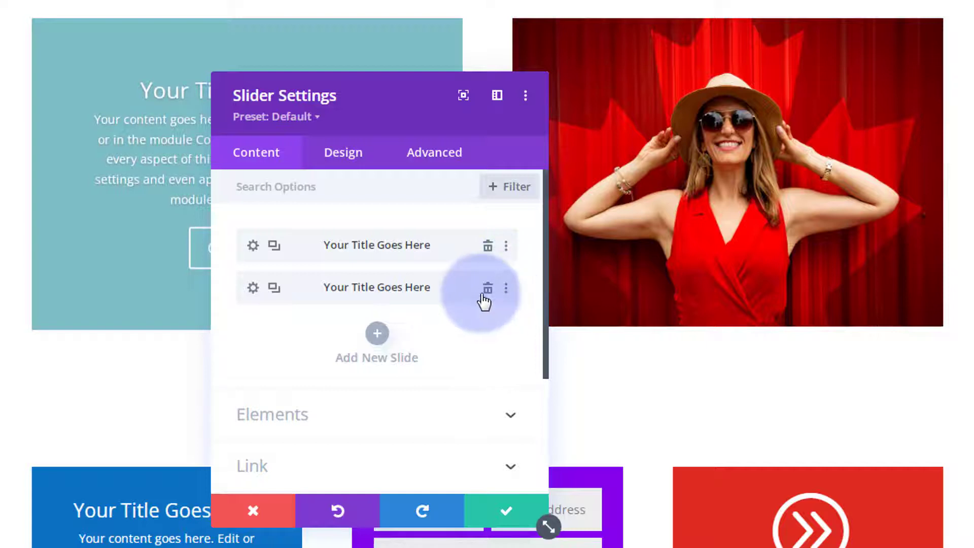
Step: Delete the second slide and clear the first slide's title and 'Click Here' button text
{"action": "left_click", "coordinate": [487, 289]}
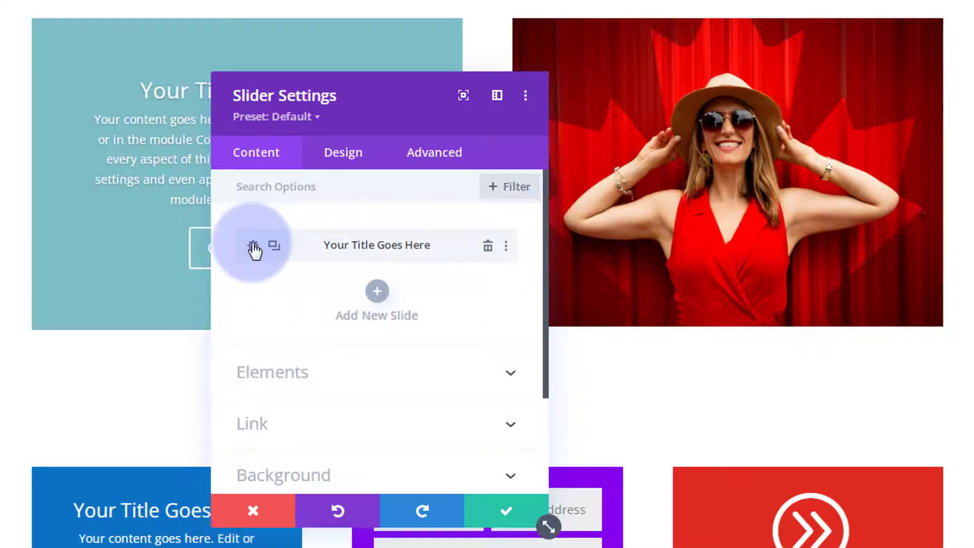
{"action": "left_click", "coordinate": [253, 247]}
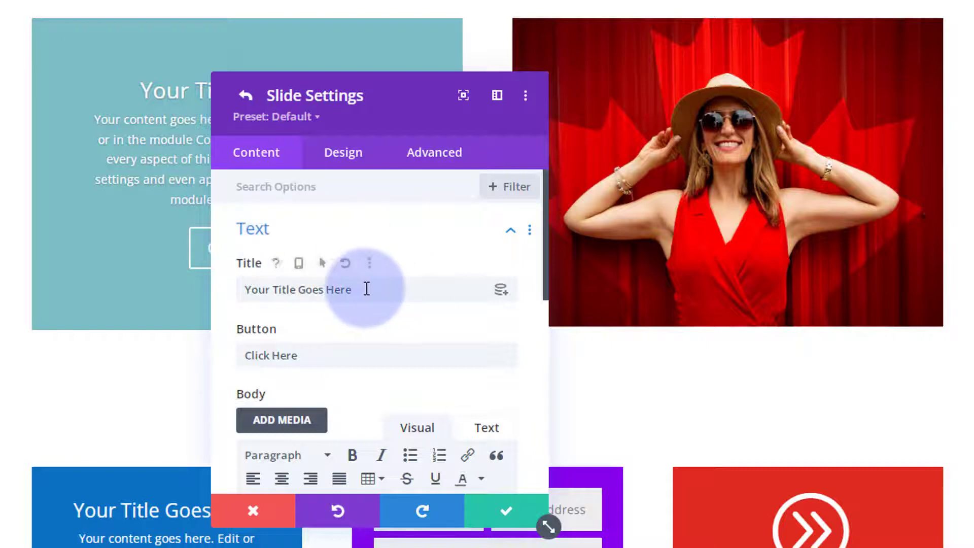
{"action": "left_click_drag", "start_coordinate": [364, 289], "coordinate": [230, 295]}
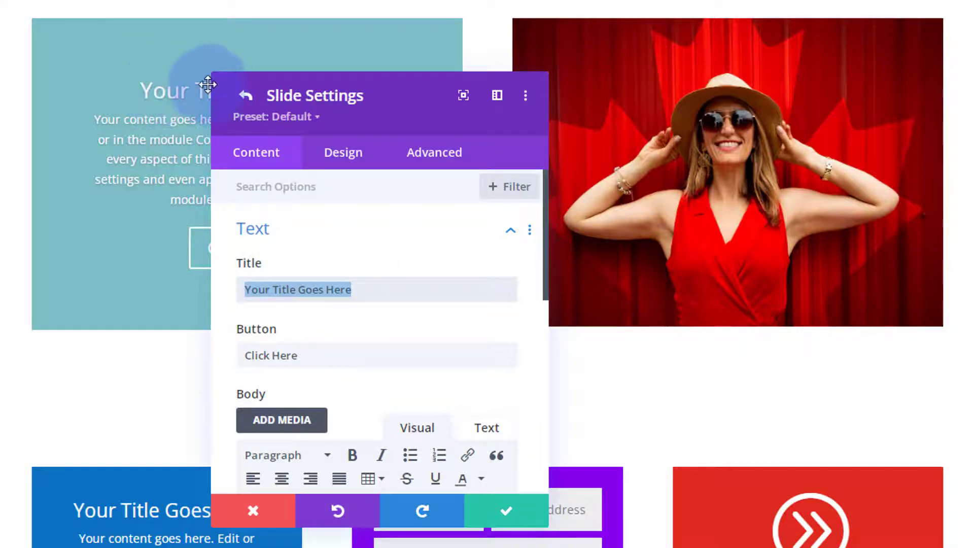
{"action": "left_click_drag", "start_coordinate": [420, 96], "coordinate": [701, 18]}
{"action": "left_click_drag", "start_coordinate": [652, 197], "coordinate": [507, 203]}
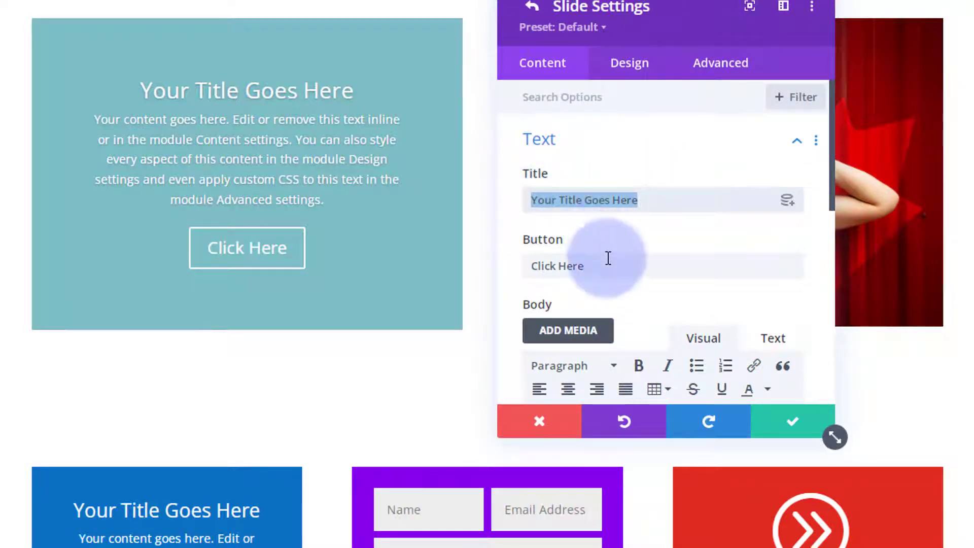
{"action": "key", "text": "BackSpace"}
{"action": "left_click_drag", "start_coordinate": [607, 262], "coordinate": [522, 266]}
{"action": "key", "text": "BackSpace"}
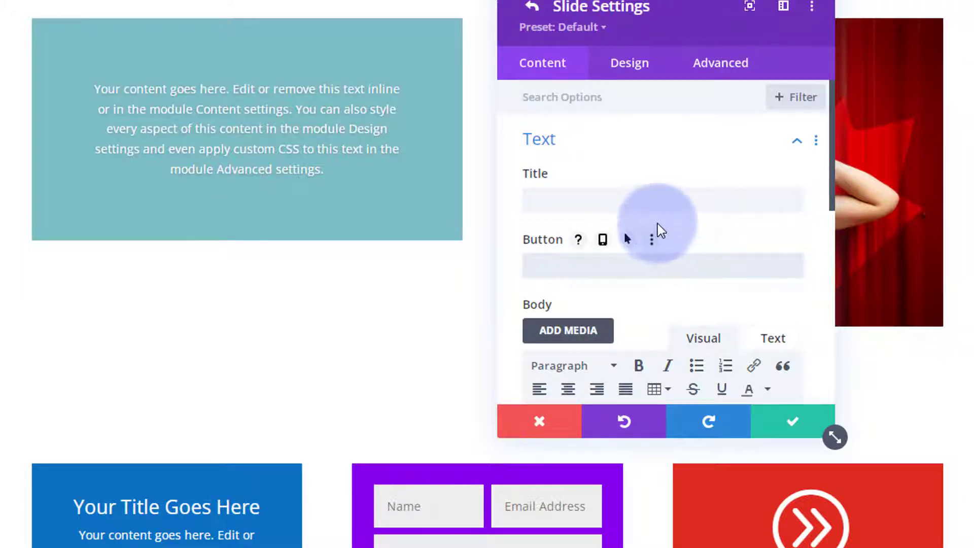
Step: Replace the first slide's body paragraph with the pasted Car1 shortcode
{"action": "scroll", "coordinate": [657, 218], "scroll_direction": "down", "scroll_amount": 5}
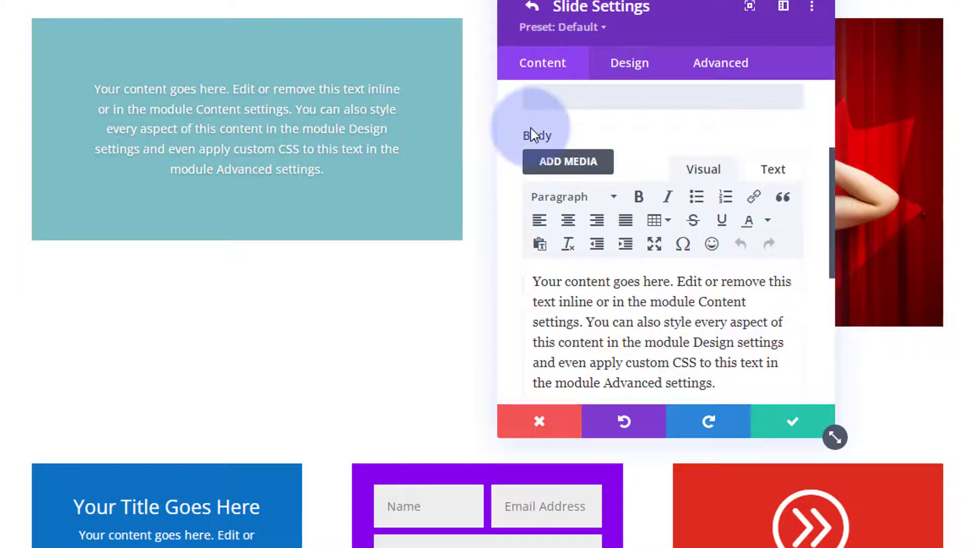
{"action": "scroll", "coordinate": [604, 261], "scroll_direction": "down", "scroll_amount": 3}
{"action": "left_click_drag", "start_coordinate": [718, 300], "coordinate": [536, 194]}
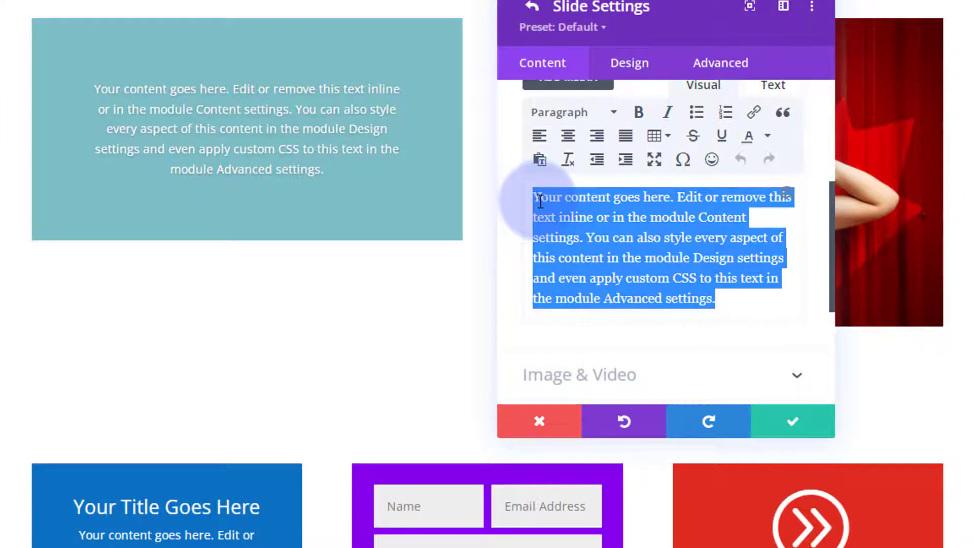
{"action": "key", "text": "BackSpace"}
{"action": "left_click", "coordinate": [558, 219]}
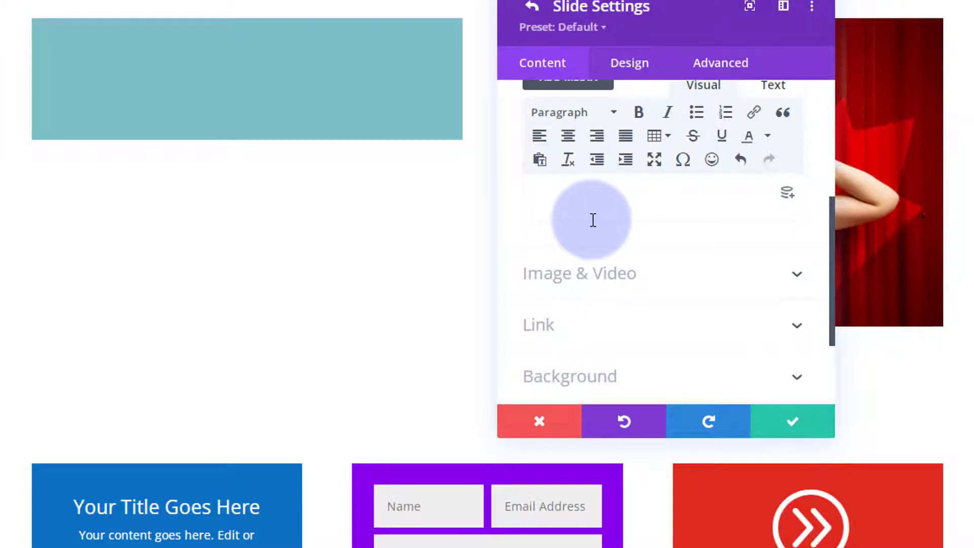
{"action": "key", "text": "ctrl+v"}
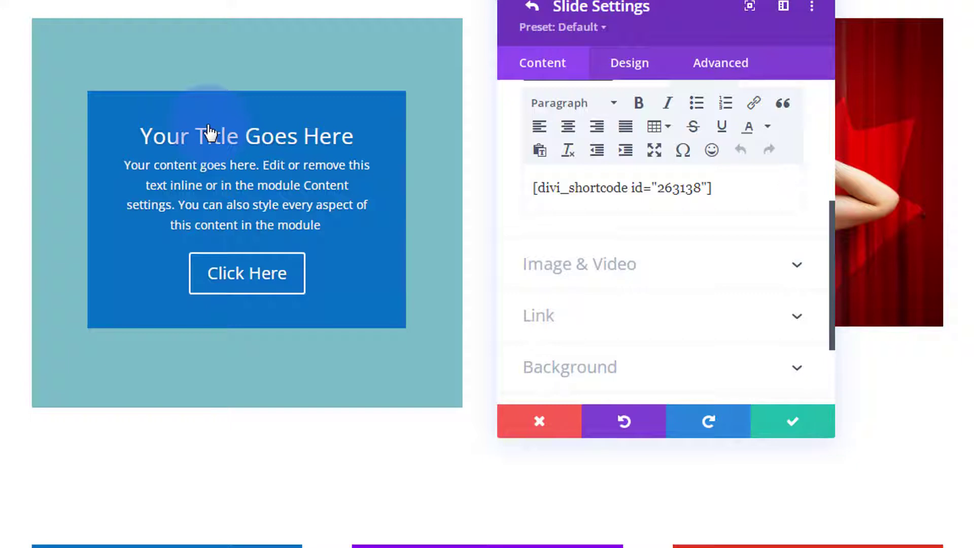
Step: Give the first slide a blue #0c71c3 background, then duplicate it
{"action": "scroll", "coordinate": [532, 248], "scroll_direction": "down", "scroll_amount": 2}
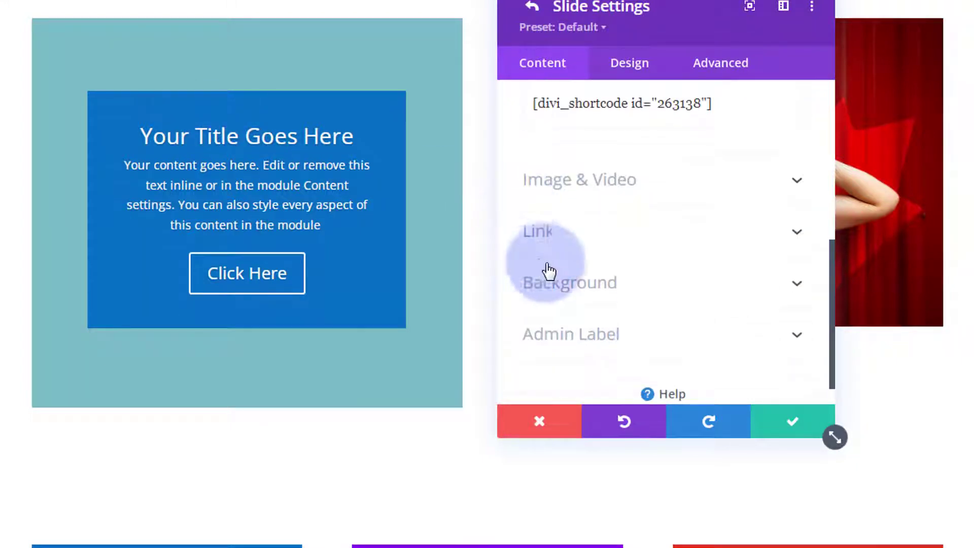
{"action": "left_click", "coordinate": [657, 303]}
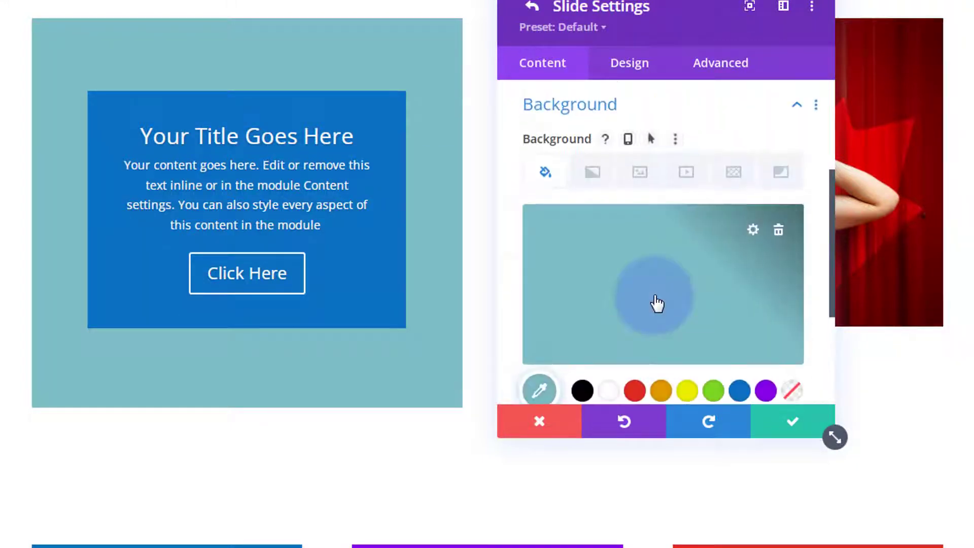
{"action": "left_click", "coordinate": [741, 392]}
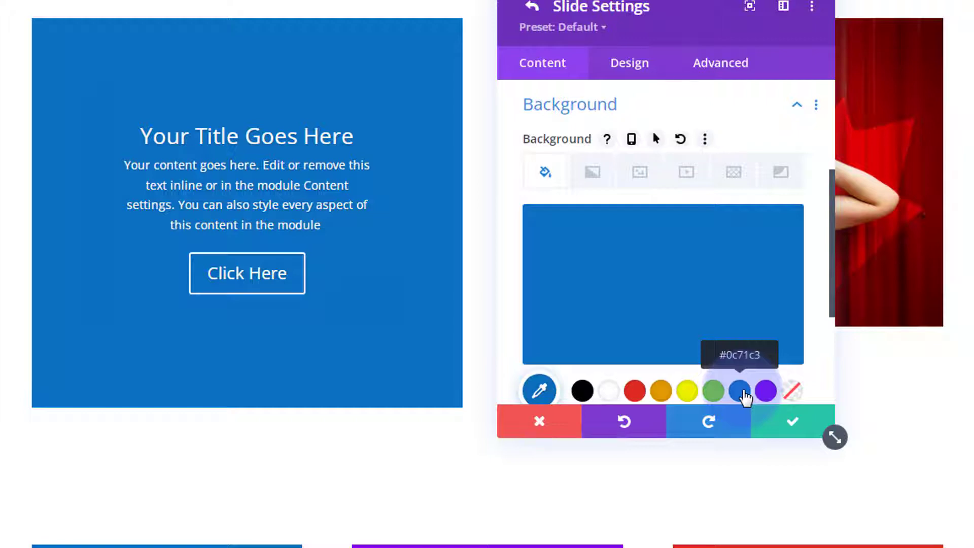
{"action": "left_click", "coordinate": [798, 428]}
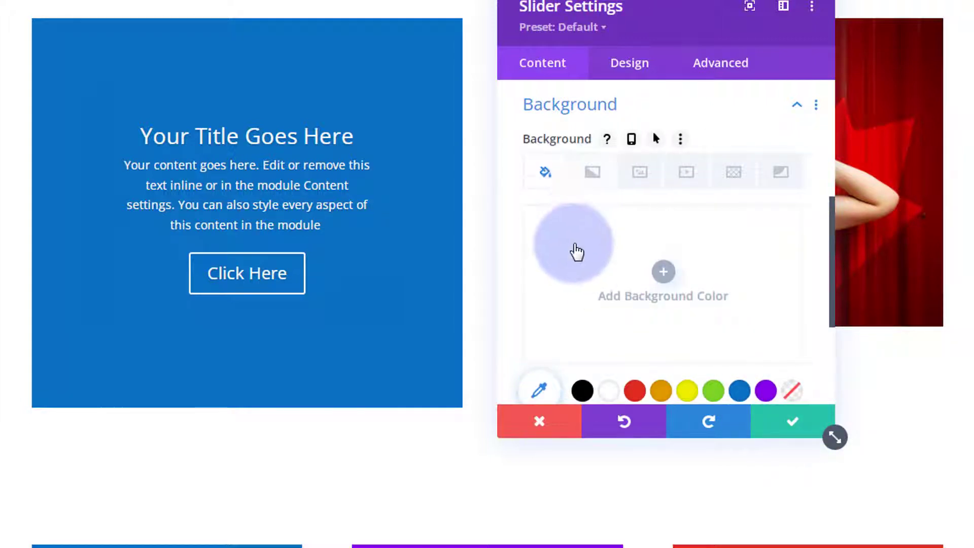
{"action": "scroll", "coordinate": [577, 249], "scroll_direction": "up", "scroll_amount": 5}
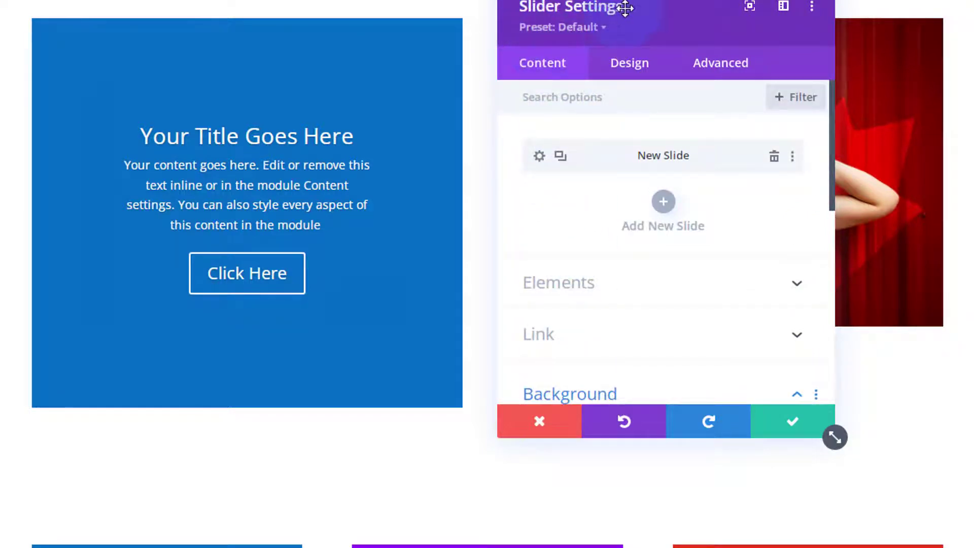
{"action": "left_click", "coordinate": [561, 157]}
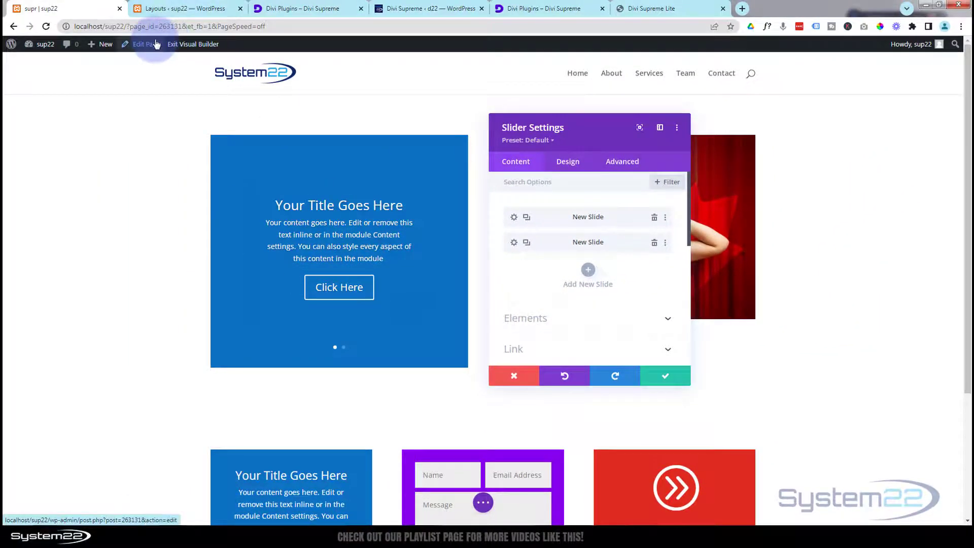
Step: Check the Library shortcode ids, then change the second slide's Body shortcode id to 263139
{"action": "left_click", "coordinate": [167, 9]}
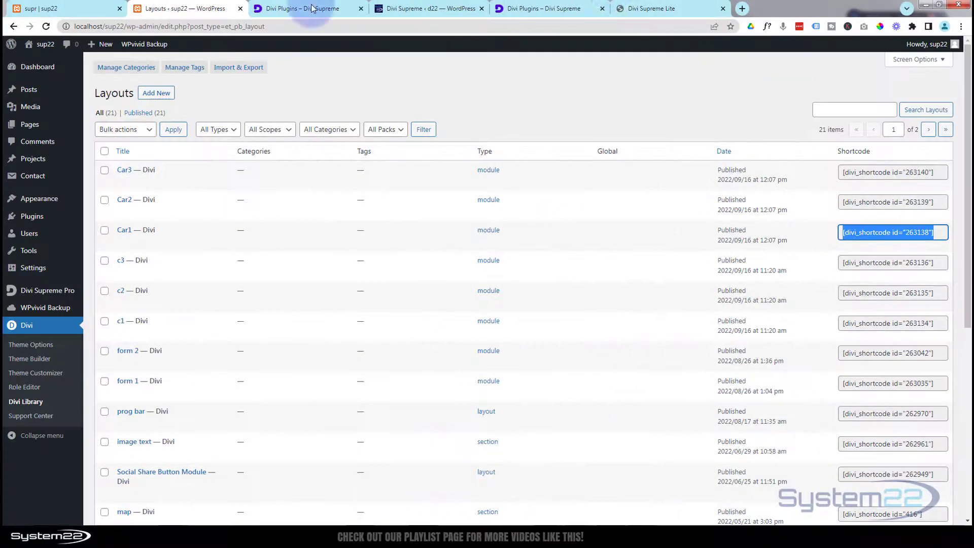
{"action": "left_click", "coordinate": [81, 9]}
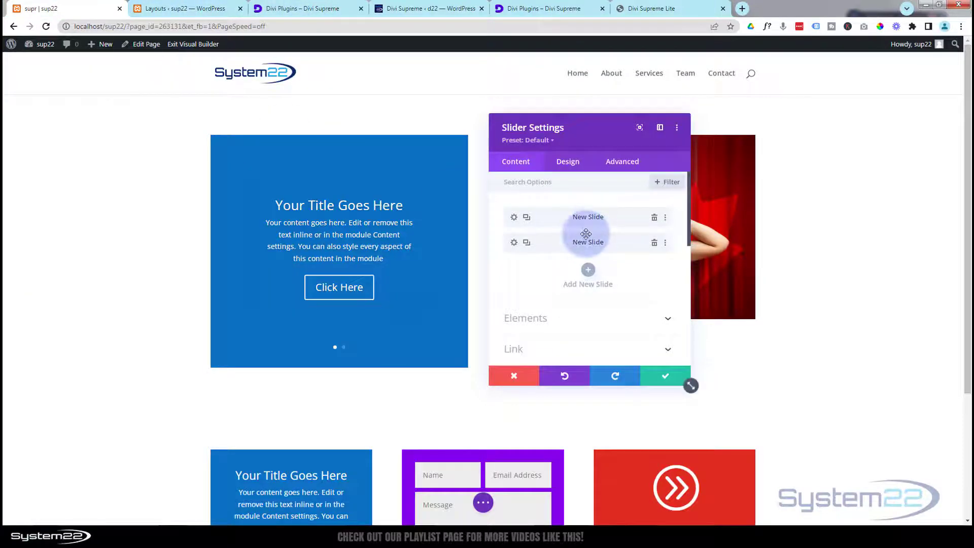
{"action": "left_click", "coordinate": [514, 244]}
{"action": "left_click", "coordinate": [575, 207]}
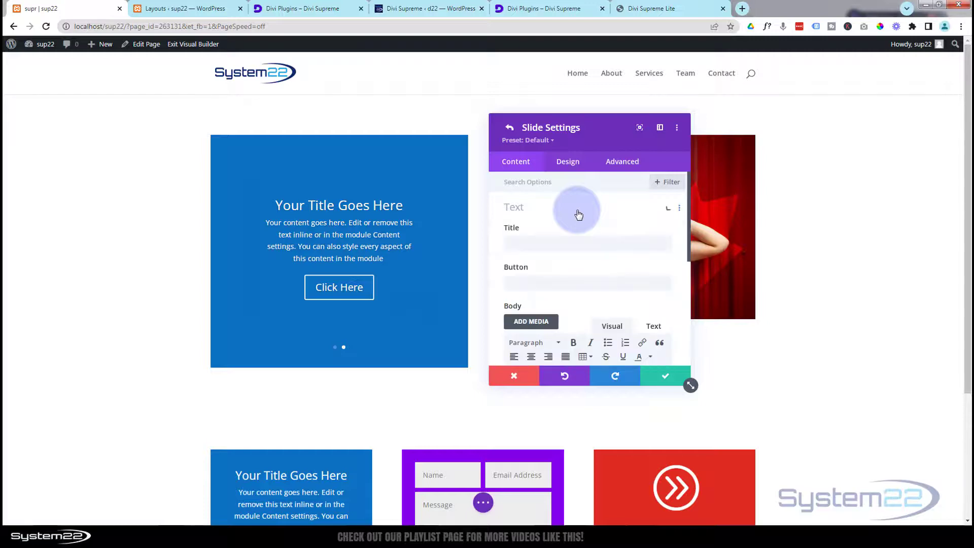
{"action": "scroll", "coordinate": [586, 244], "scroll_direction": "down", "scroll_amount": 2}
{"action": "left_click", "coordinate": [608, 284]}
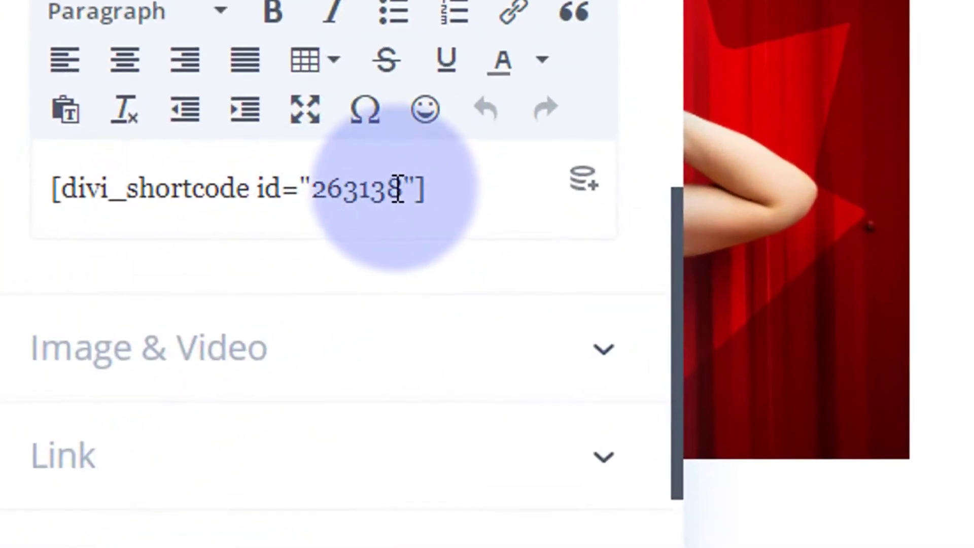
{"action": "left_click_drag", "start_coordinate": [386, 188], "coordinate": [400, 188]}
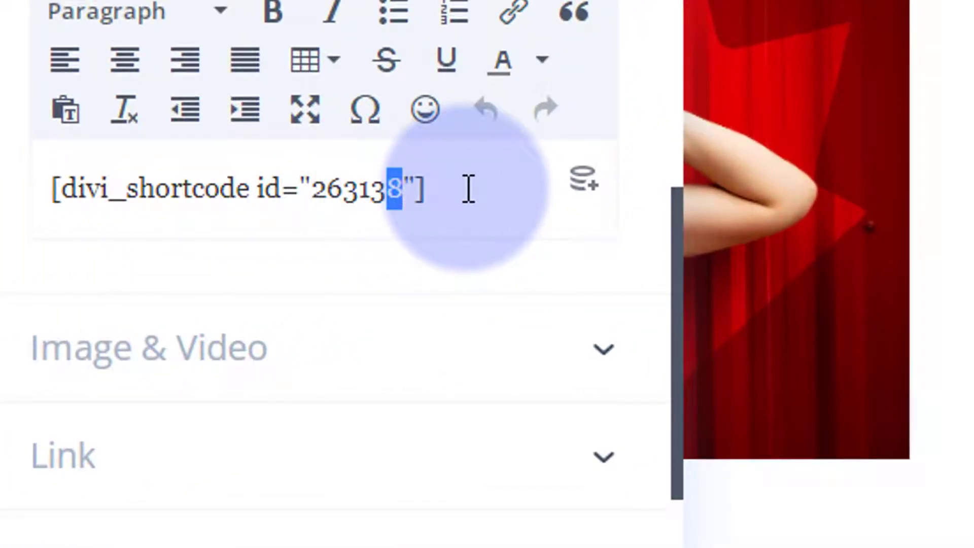
{"action": "type", "text": "9"}
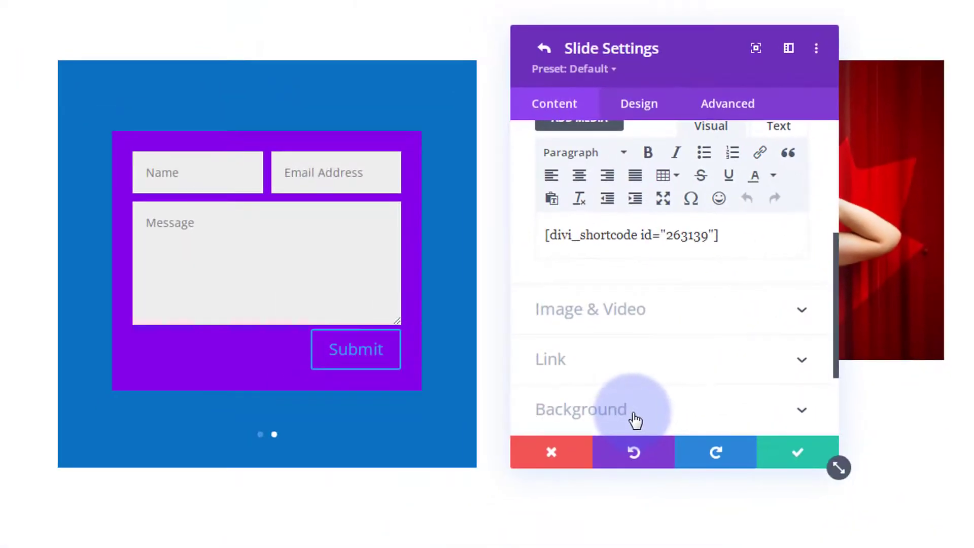
{"action": "left_click", "coordinate": [632, 419]}
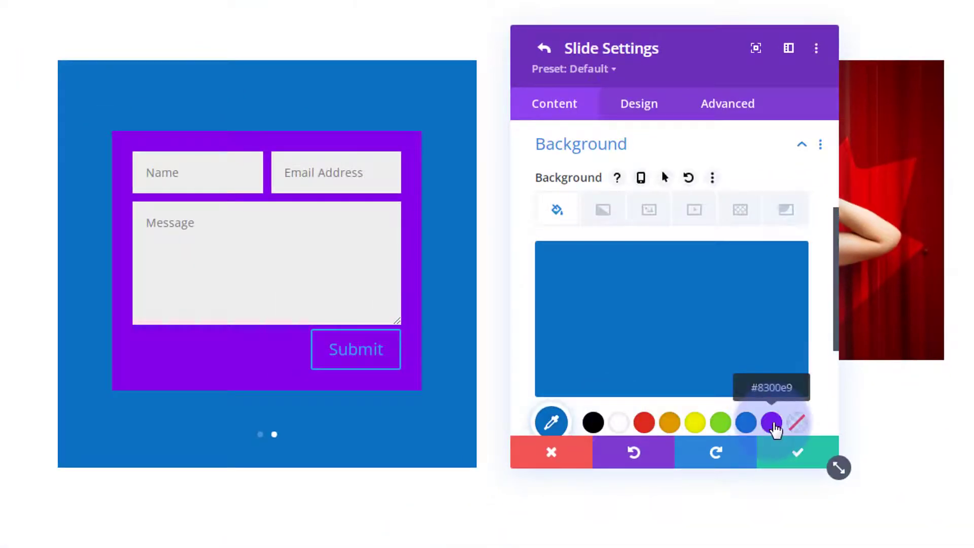
Step: Save a purple #8300e9 background on the second slide and duplicate it into a third slide
{"action": "left_click", "coordinate": [771, 424]}
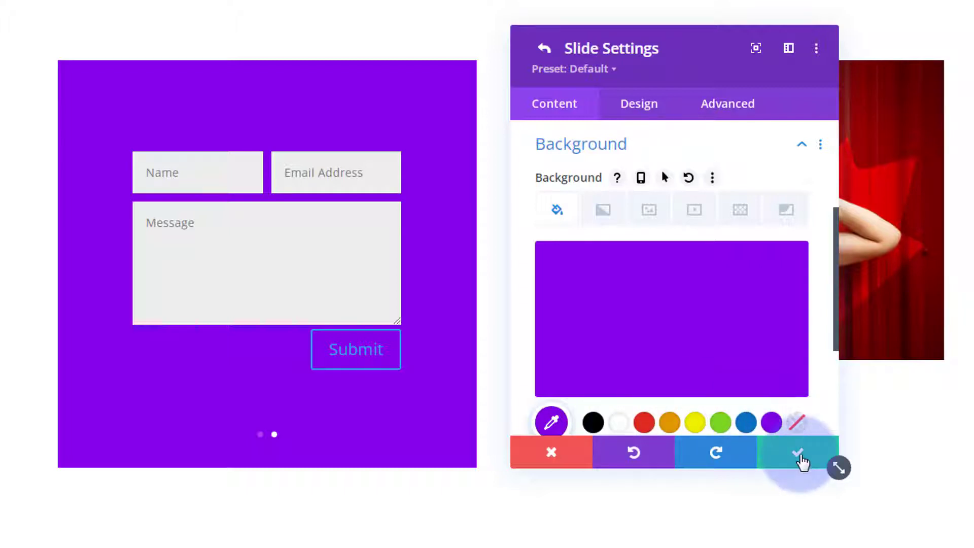
{"action": "left_click", "coordinate": [798, 457]}
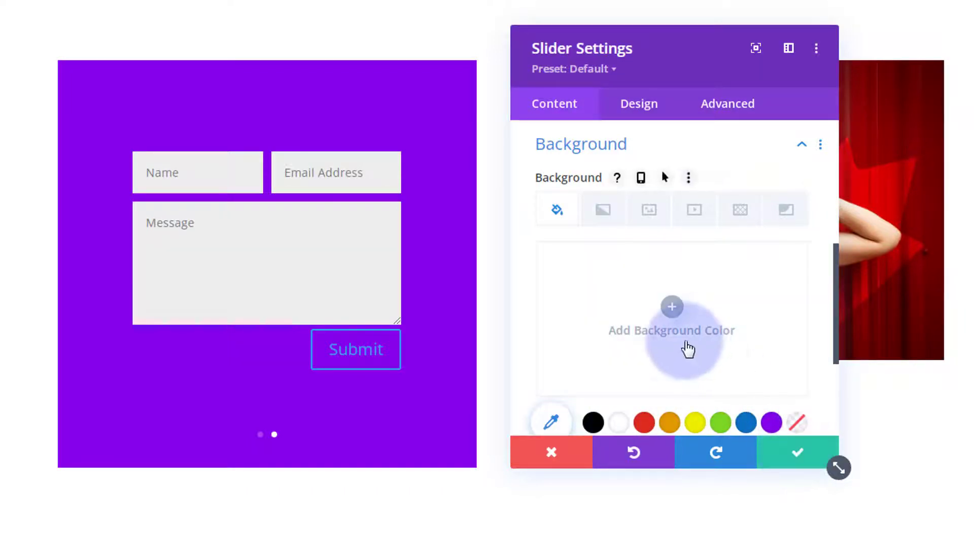
{"action": "left_click", "coordinate": [589, 138]}
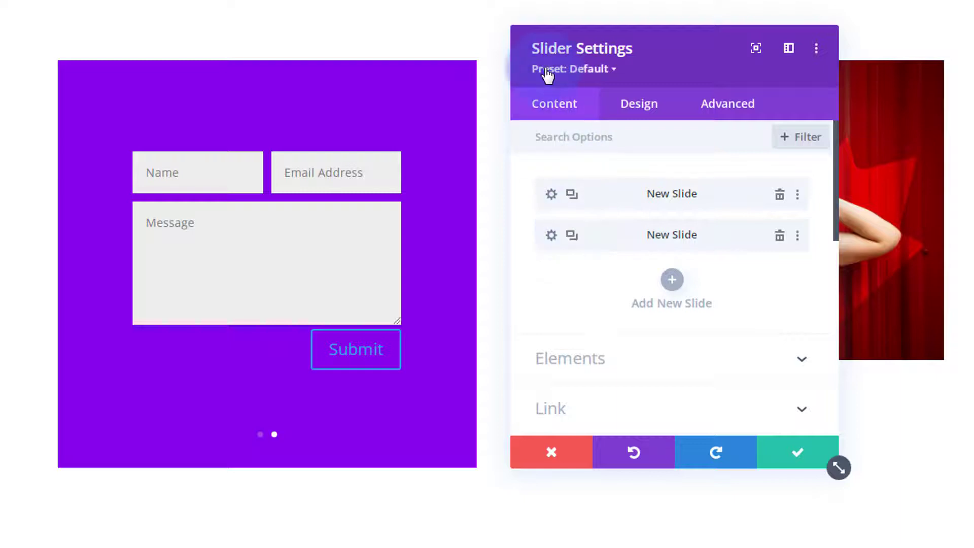
{"action": "left_click", "coordinate": [572, 235]}
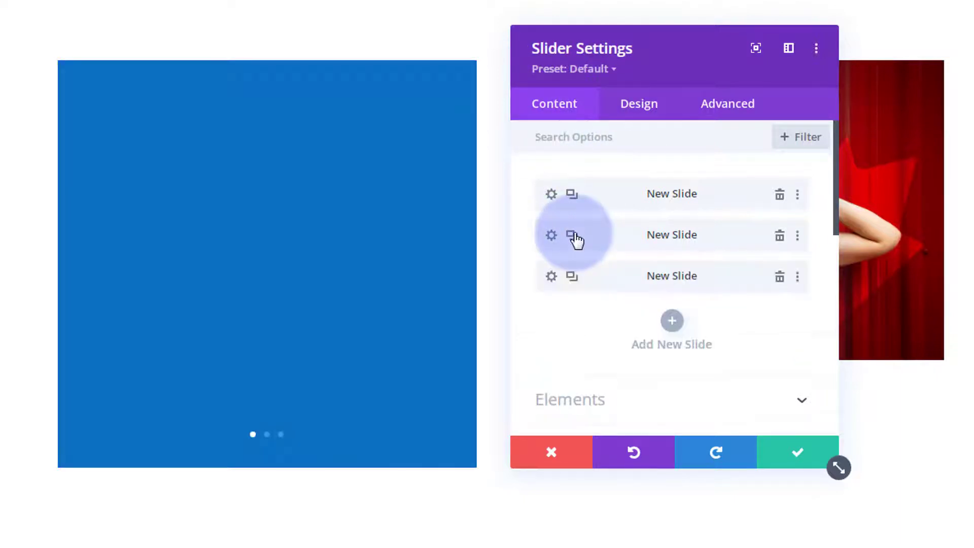
{"action": "left_click", "coordinate": [551, 275]}
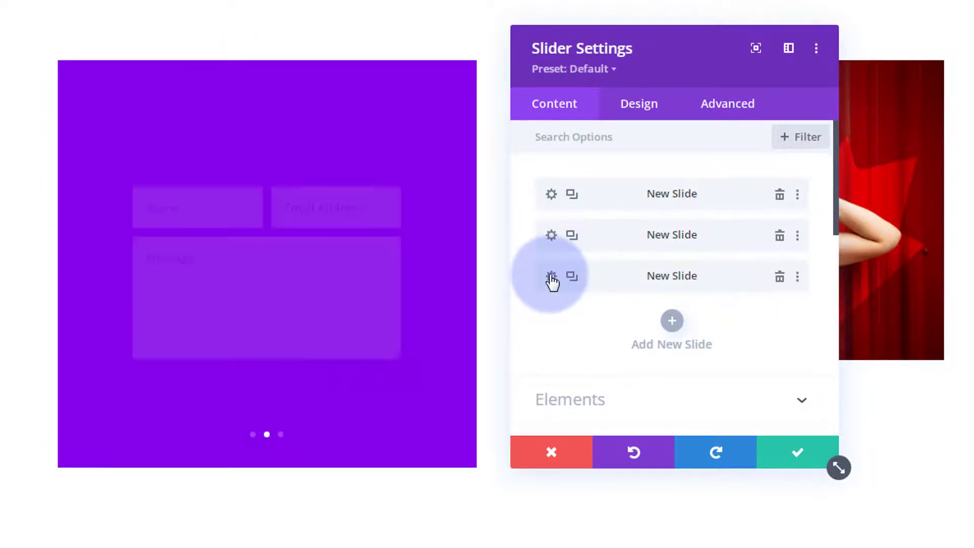
Step: Change the third slide's Body shortcode id to 263140
{"action": "scroll", "coordinate": [679, 306], "scroll_direction": "down", "scroll_amount": 5}
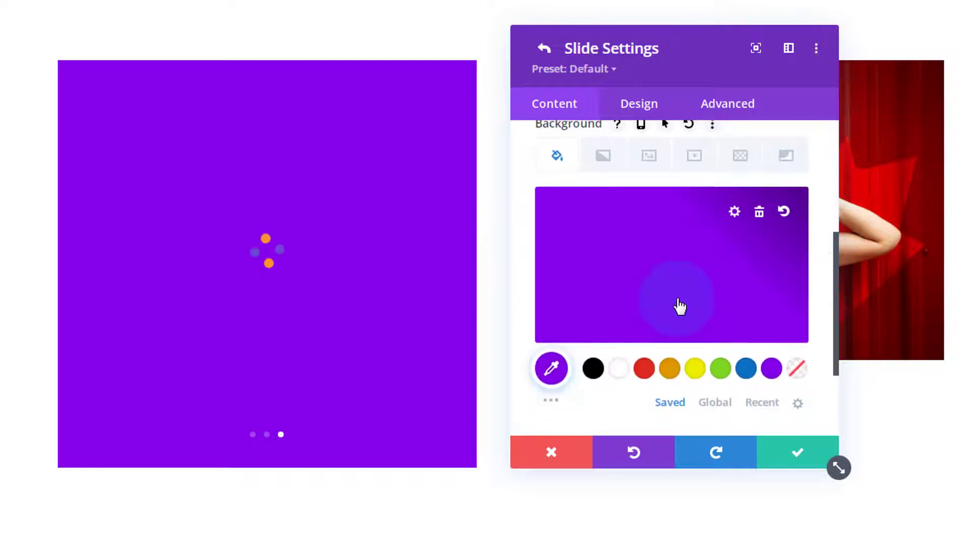
{"action": "scroll", "coordinate": [679, 307], "scroll_direction": "up", "scroll_amount": 5}
{"action": "left_click", "coordinate": [680, 181]}
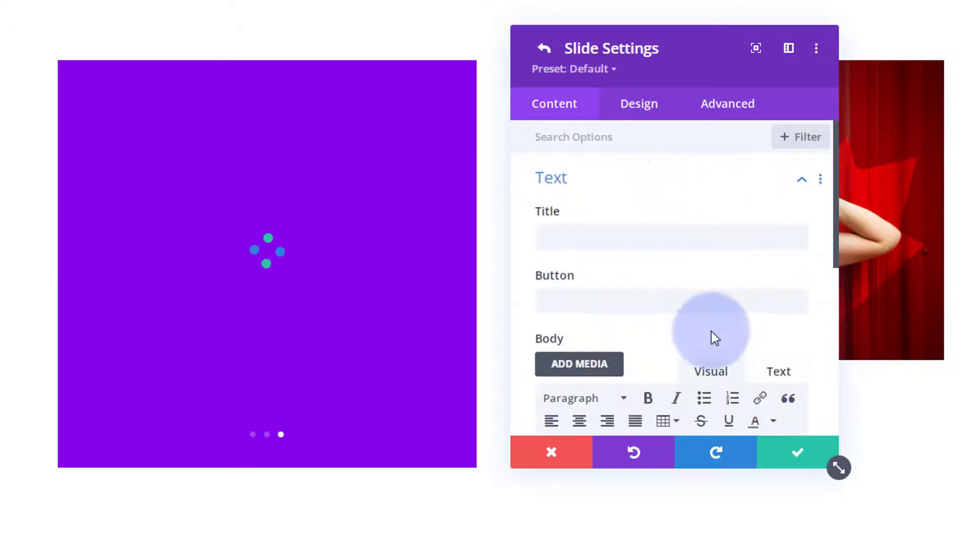
{"action": "scroll", "coordinate": [714, 324], "scroll_direction": "down", "scroll_amount": 5}
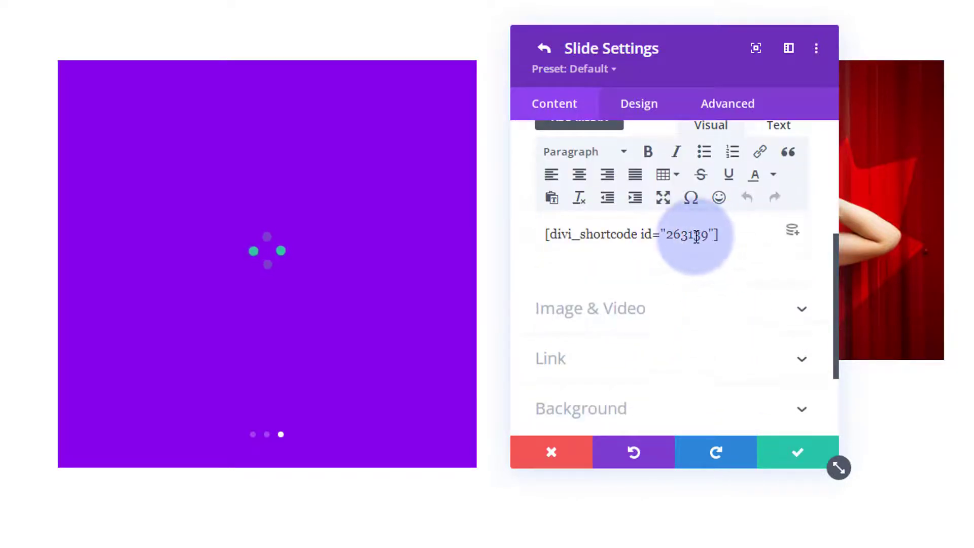
{"action": "left_click_drag", "start_coordinate": [698, 236], "coordinate": [707, 239]}
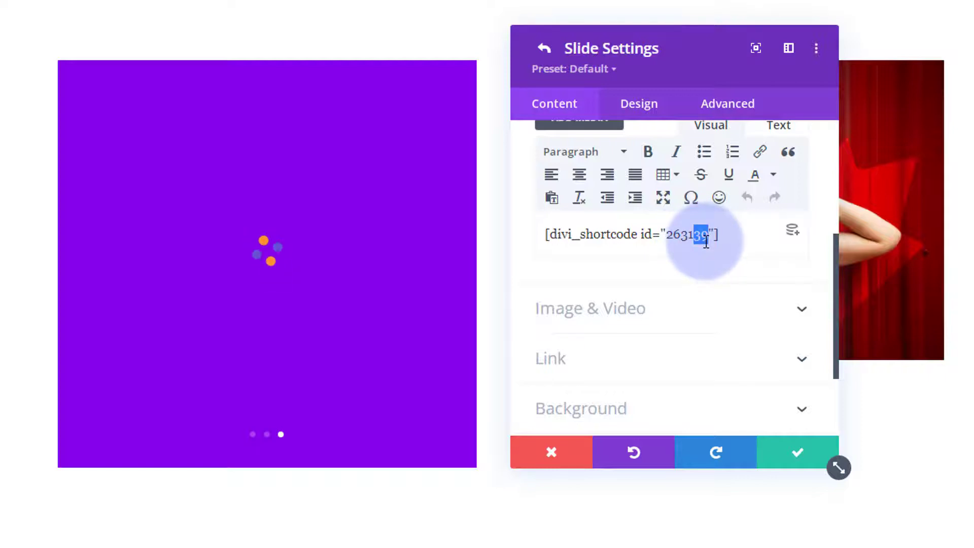
{"action": "type", "text": "40"}
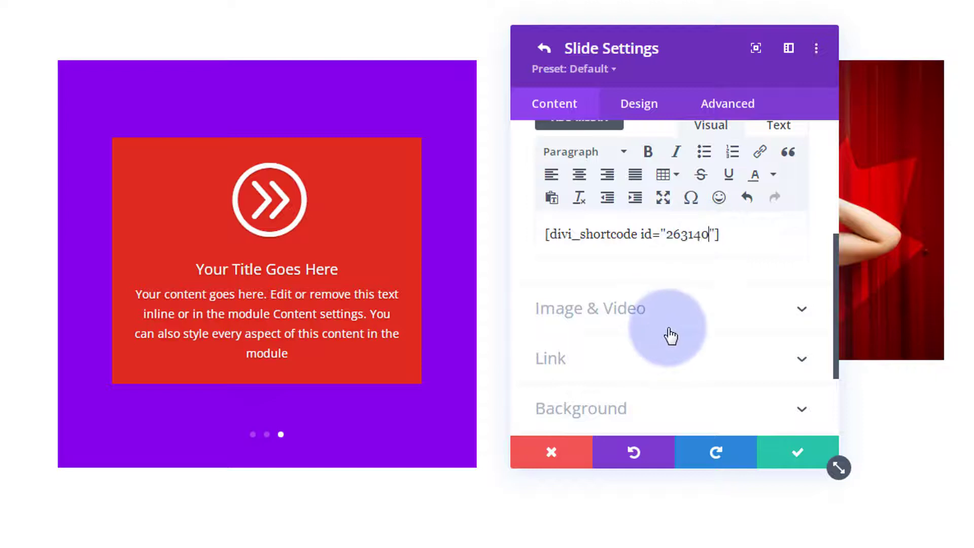
Step: Give the third slide a red #e02b20 background and save it
{"action": "scroll", "coordinate": [669, 335], "scroll_direction": "down", "scroll_amount": 3}
{"action": "left_click", "coordinate": [665, 299]}
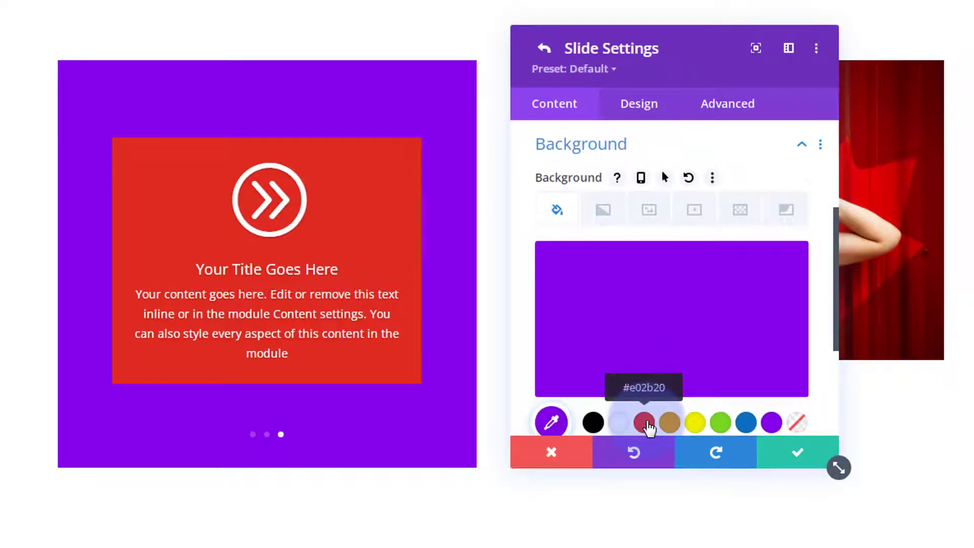
{"action": "left_click", "coordinate": [644, 423]}
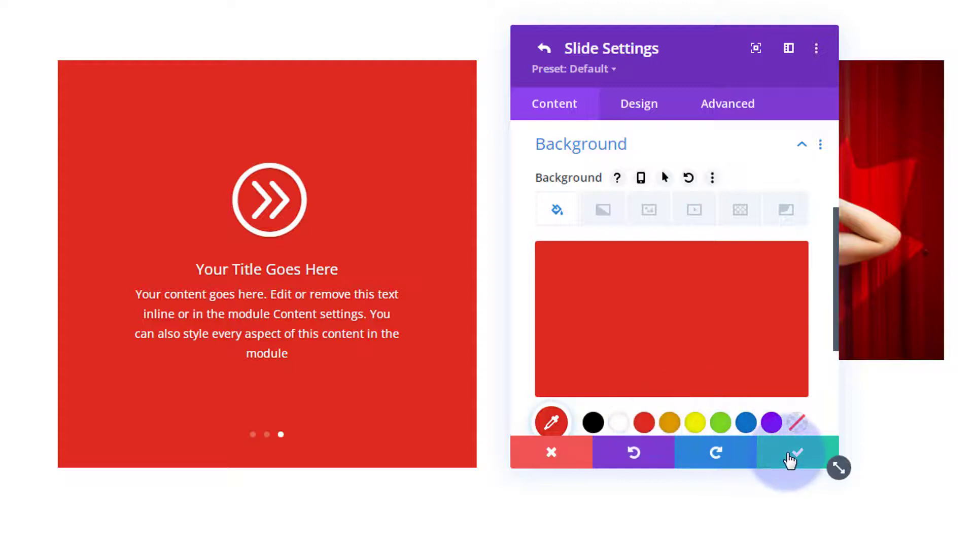
{"action": "left_click", "coordinate": [791, 459]}
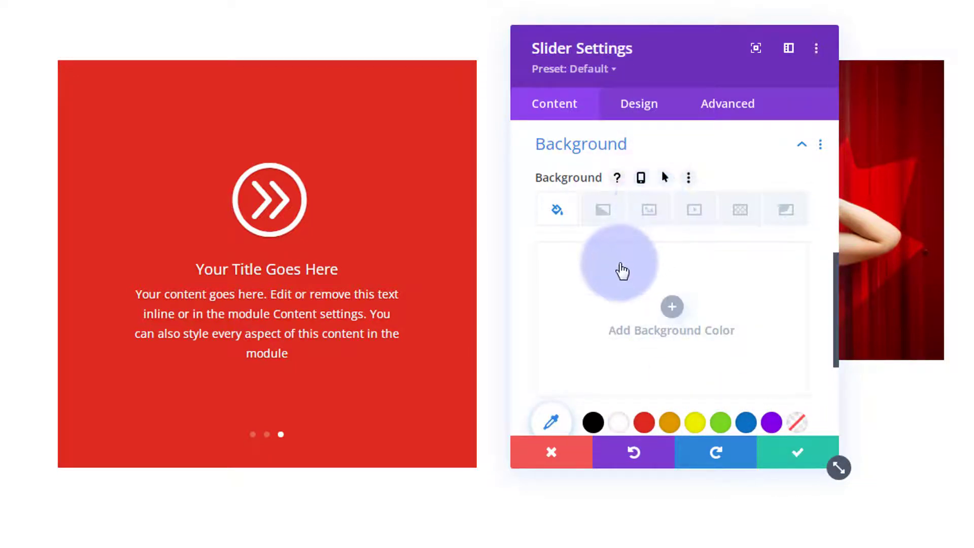
Step: Set the slider's top, bottom, left and right padding to 0px under Design > Spacing
{"action": "scroll", "coordinate": [622, 271], "scroll_direction": "up", "scroll_amount": 8}
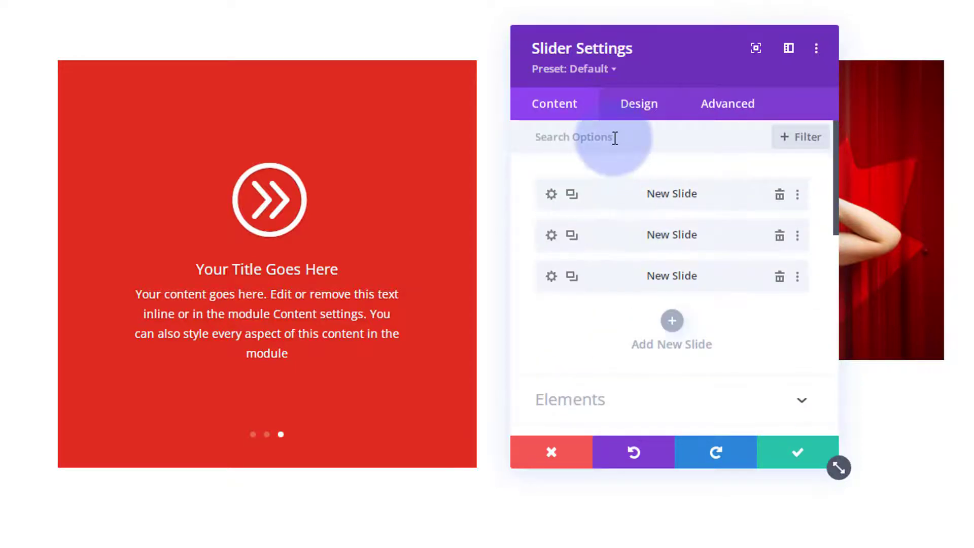
{"action": "left_click", "coordinate": [639, 107]}
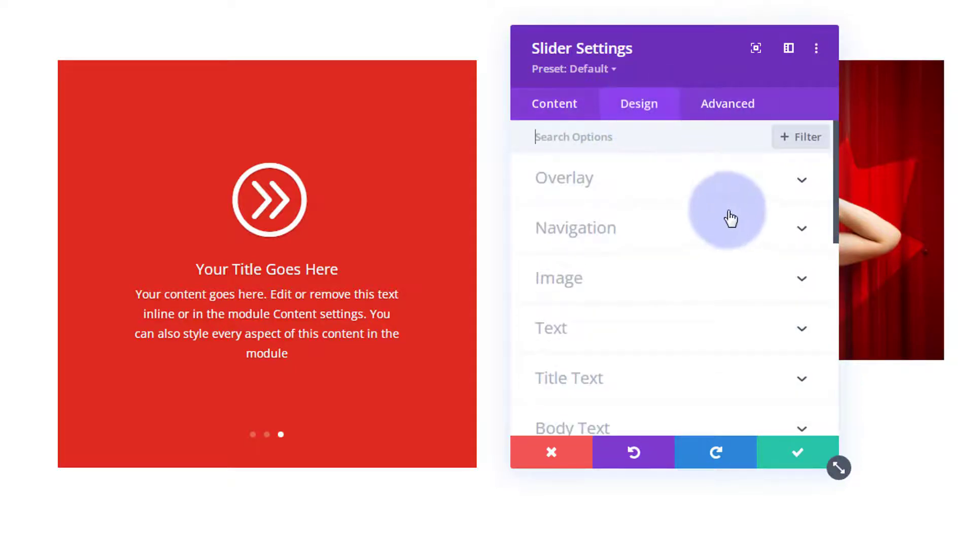
{"action": "scroll", "coordinate": [720, 223], "scroll_direction": "down", "scroll_amount": 3}
{"action": "scroll", "coordinate": [718, 223], "scroll_direction": "down", "scroll_amount": 2}
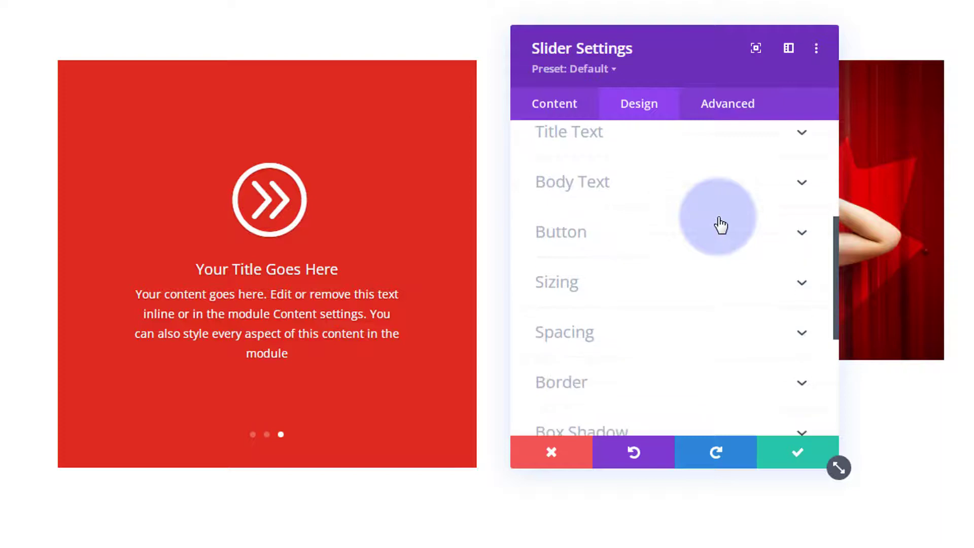
{"action": "left_click", "coordinate": [663, 334]}
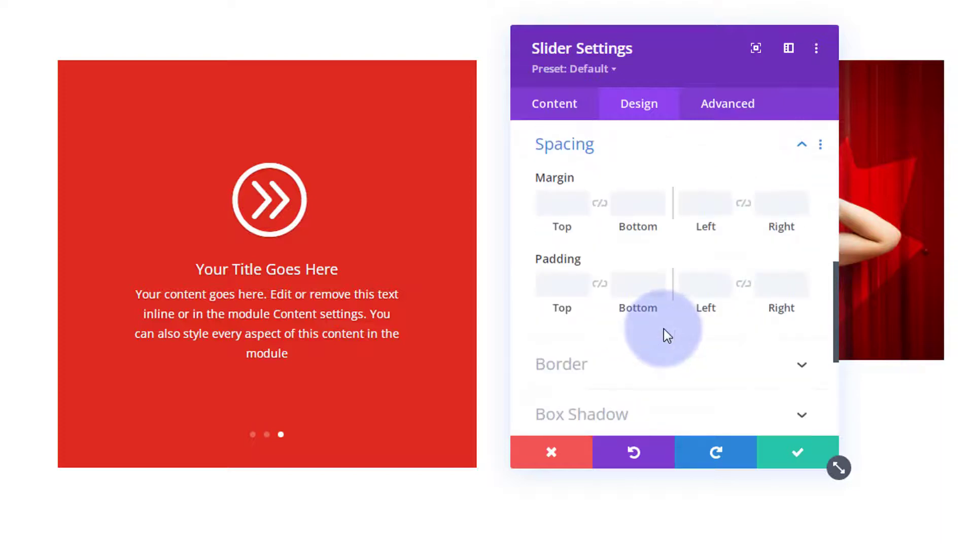
{"action": "left_click", "coordinate": [550, 284]}
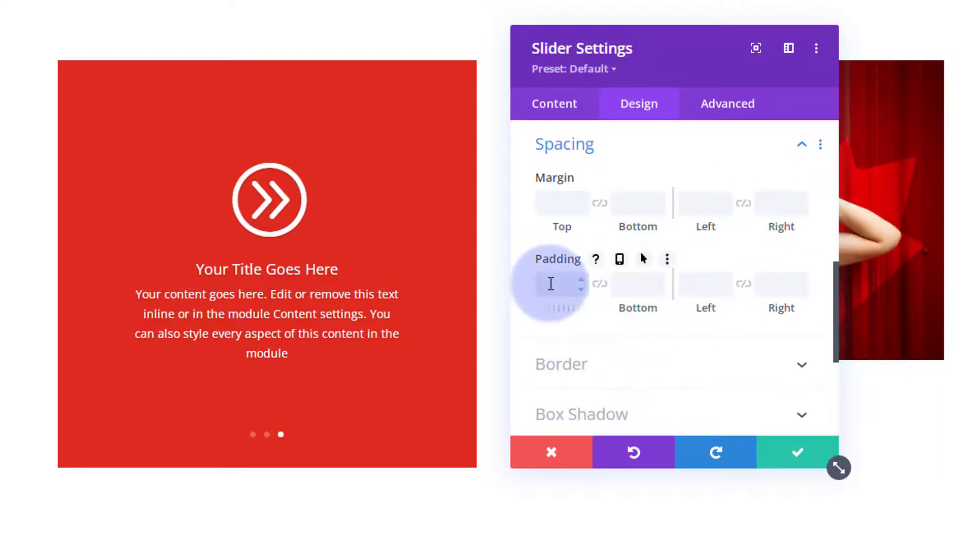
{"action": "type", "text": "0px"}
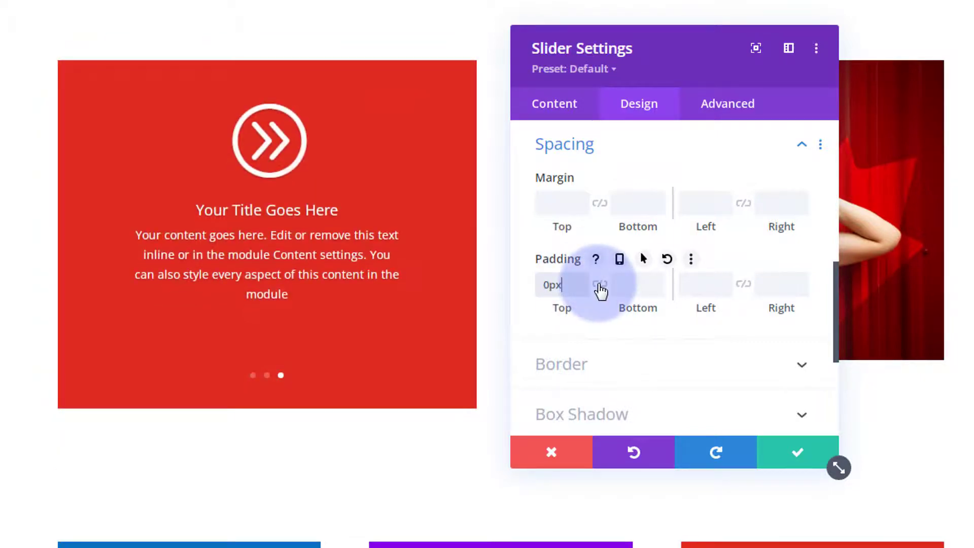
{"action": "left_click", "coordinate": [599, 285]}
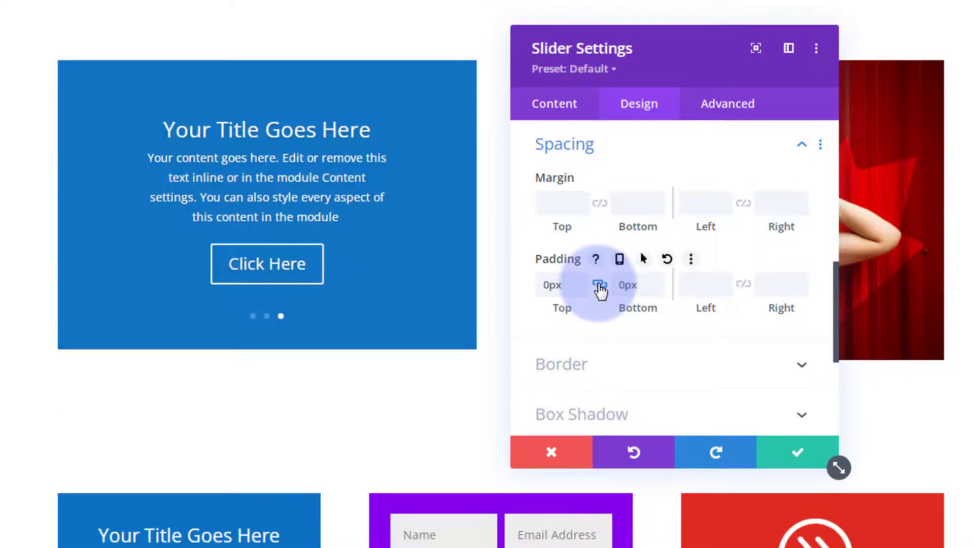
{"action": "left_click", "coordinate": [682, 288]}
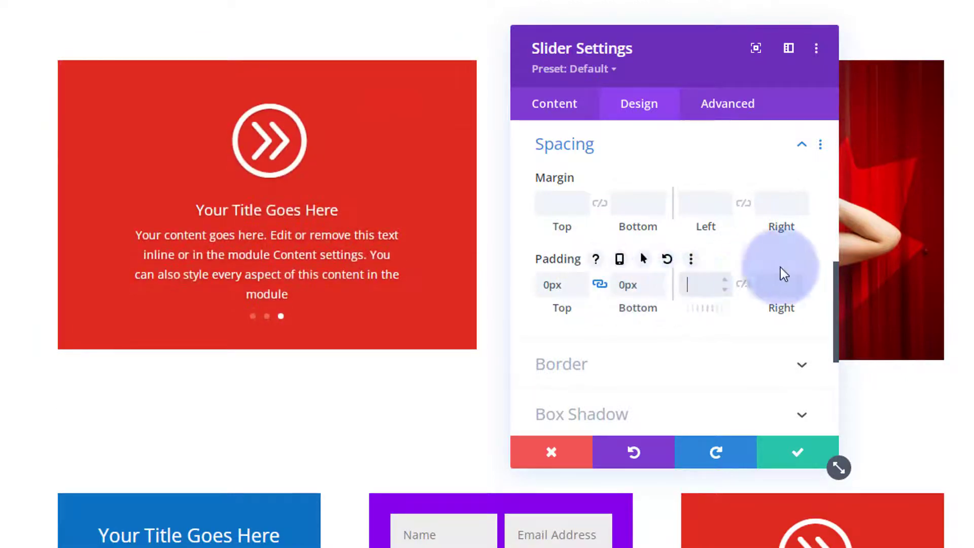
{"action": "type", "text": "0"}
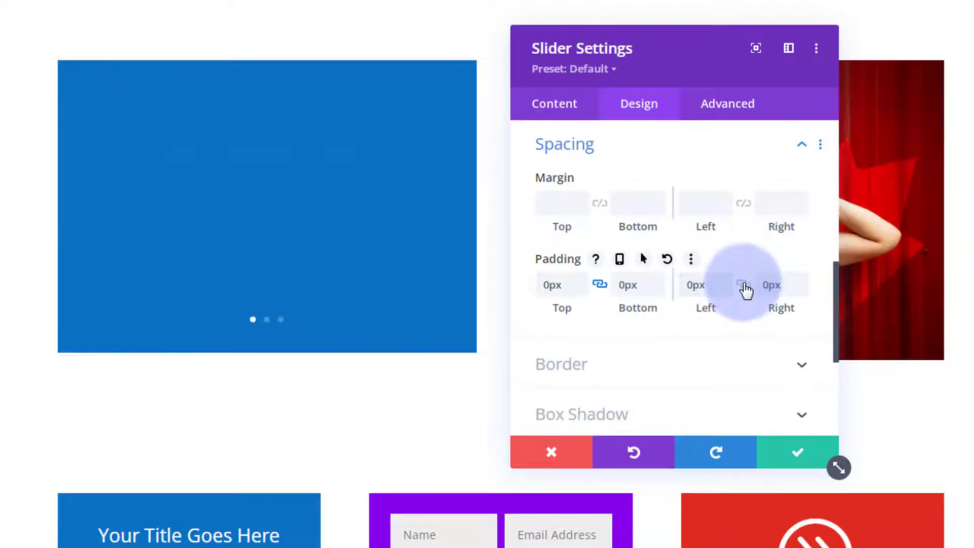
{"action": "left_click", "coordinate": [743, 286]}
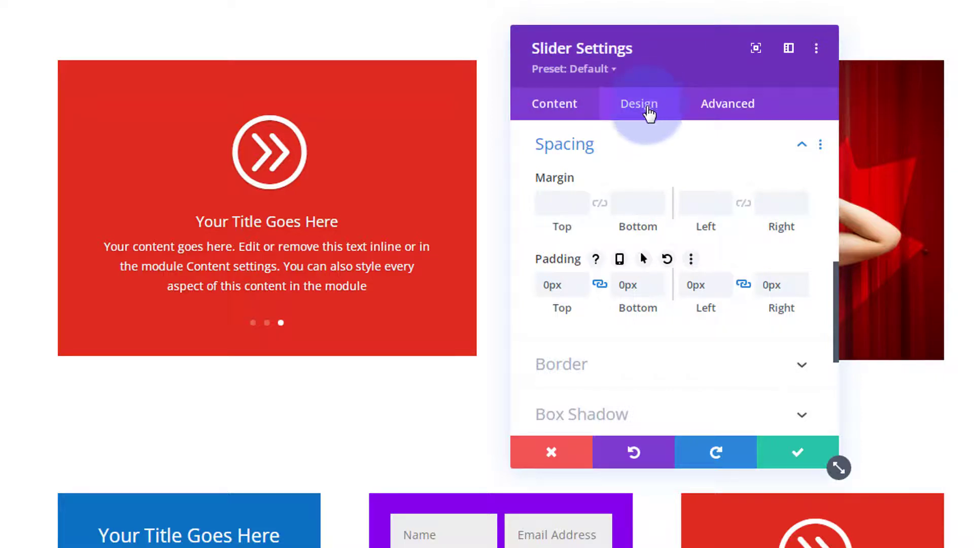
Step: Review the first slide's Design tab, then close it back to the three-slide list
{"action": "left_click", "coordinate": [658, 147]}
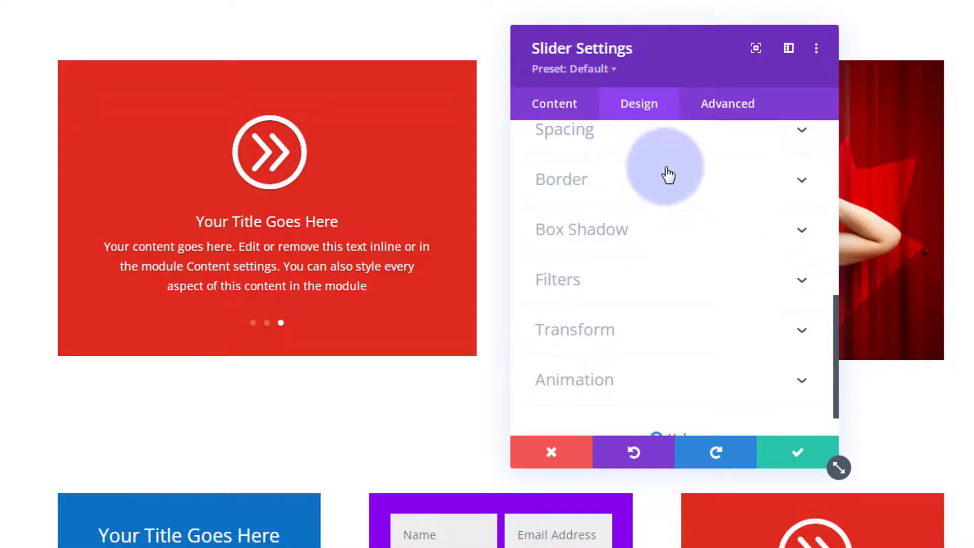
{"action": "left_click", "coordinate": [656, 340]}
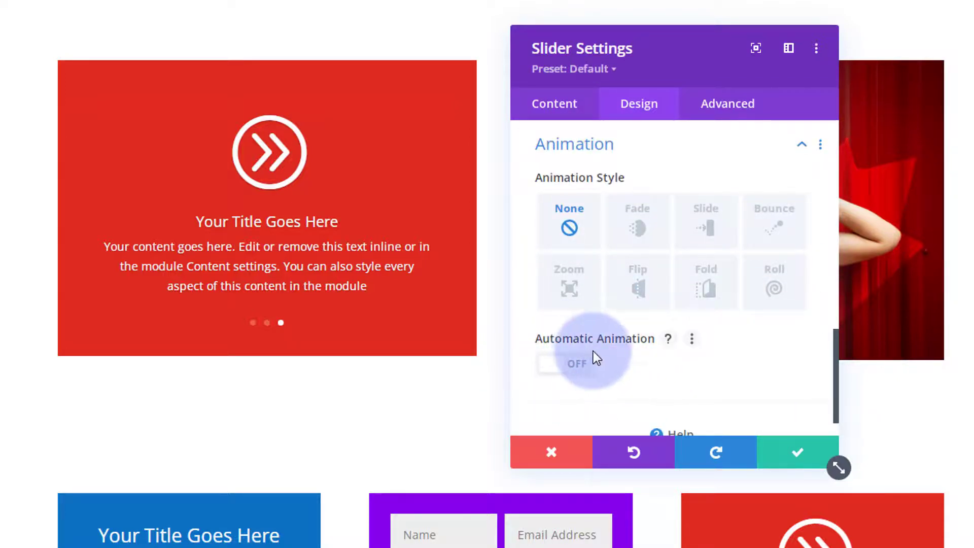
{"action": "left_click", "coordinate": [571, 107]}
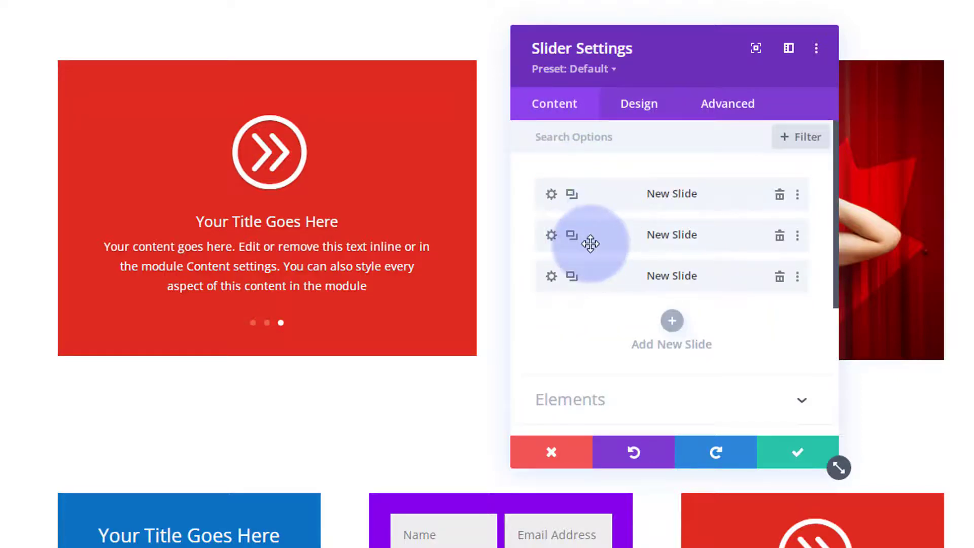
{"action": "left_click", "coordinate": [551, 195]}
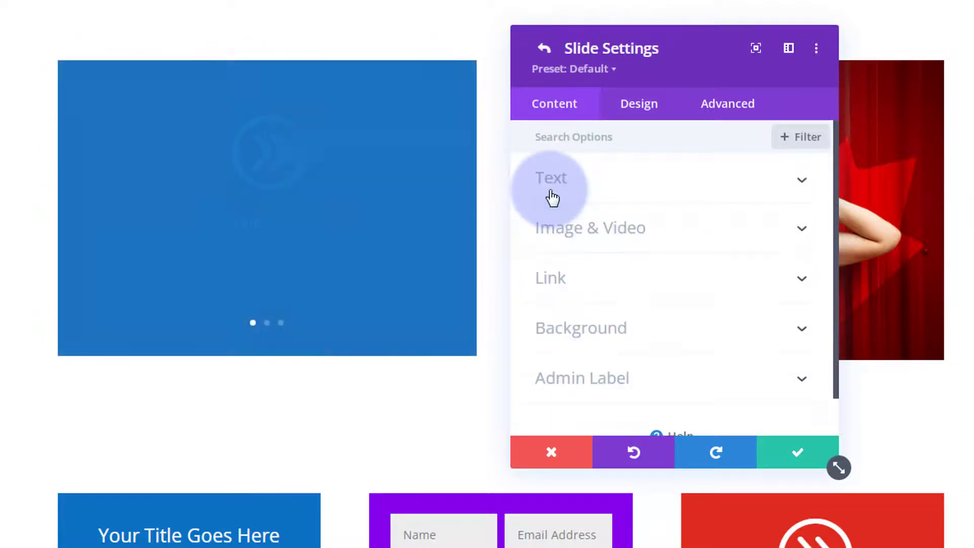
{"action": "left_click", "coordinate": [643, 106]}
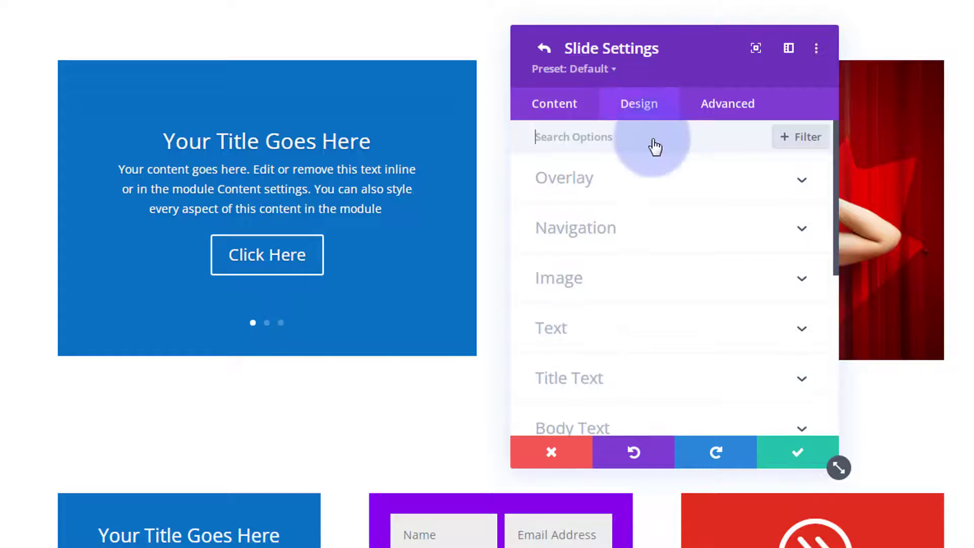
{"action": "scroll", "coordinate": [668, 276], "scroll_direction": "down", "scroll_amount": 6}
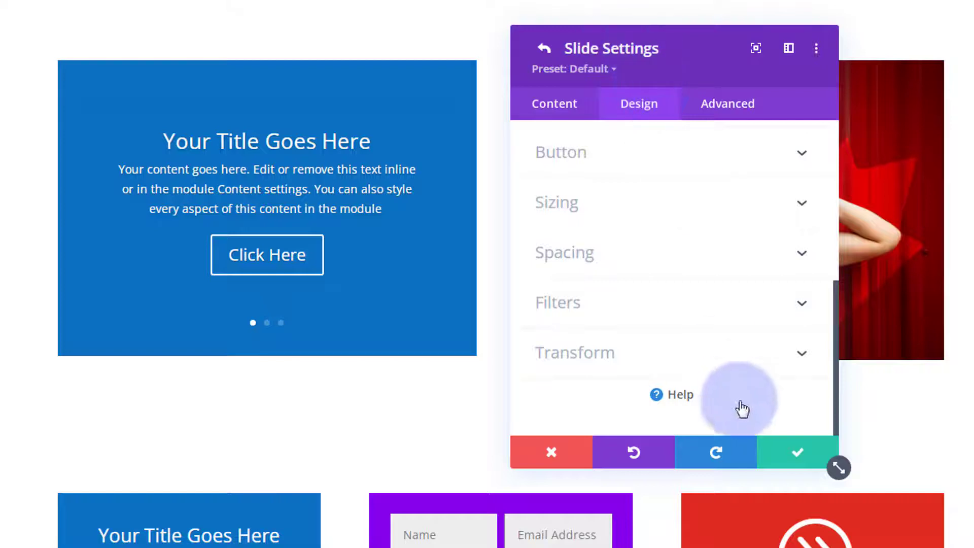
{"action": "left_click", "coordinate": [797, 453]}
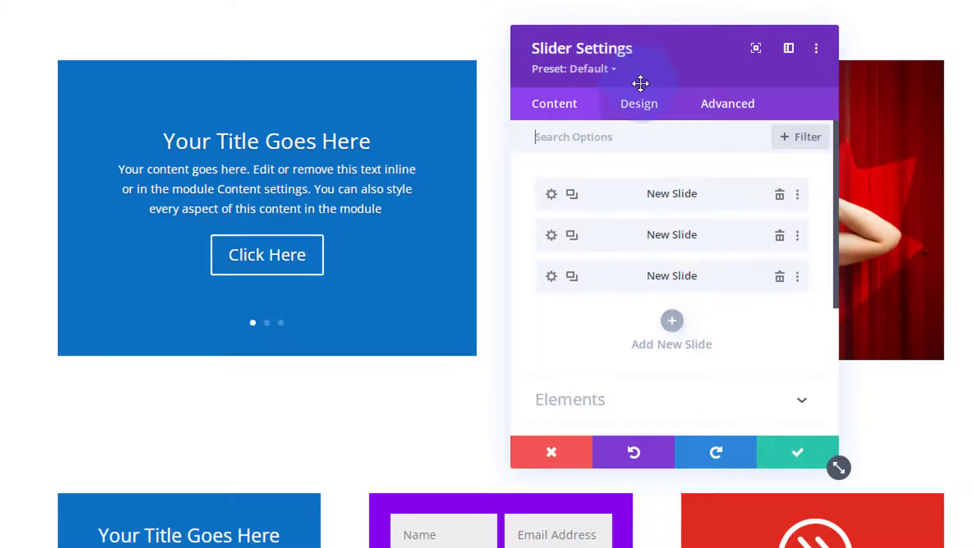
Step: Turn on the slider's Automatic Animation with a speed of 4000 ms
{"action": "left_click", "coordinate": [655, 110]}
{"action": "scroll", "coordinate": [665, 248], "scroll_direction": "down", "scroll_amount": 4}
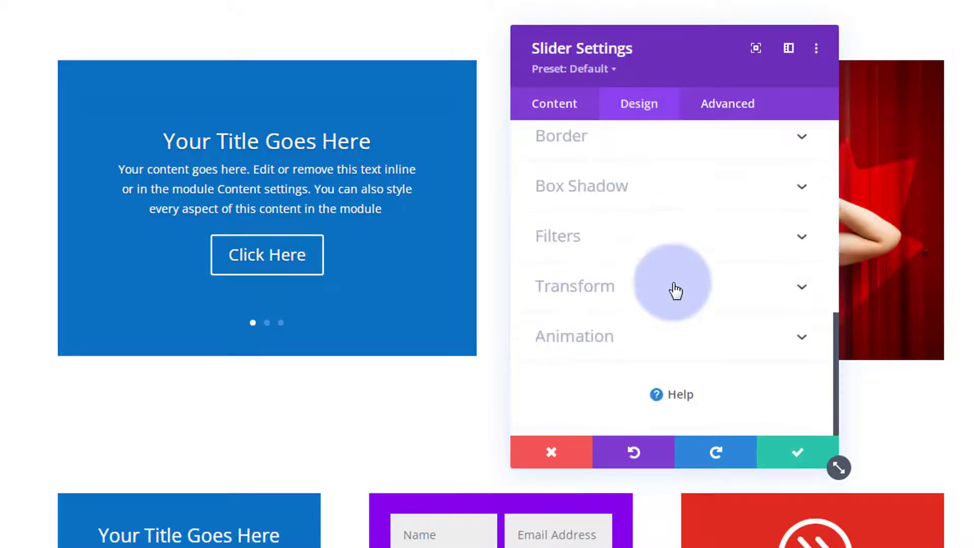
{"action": "left_click", "coordinate": [687, 337]}
{"action": "scroll", "coordinate": [684, 344], "scroll_direction": "down", "scroll_amount": 1}
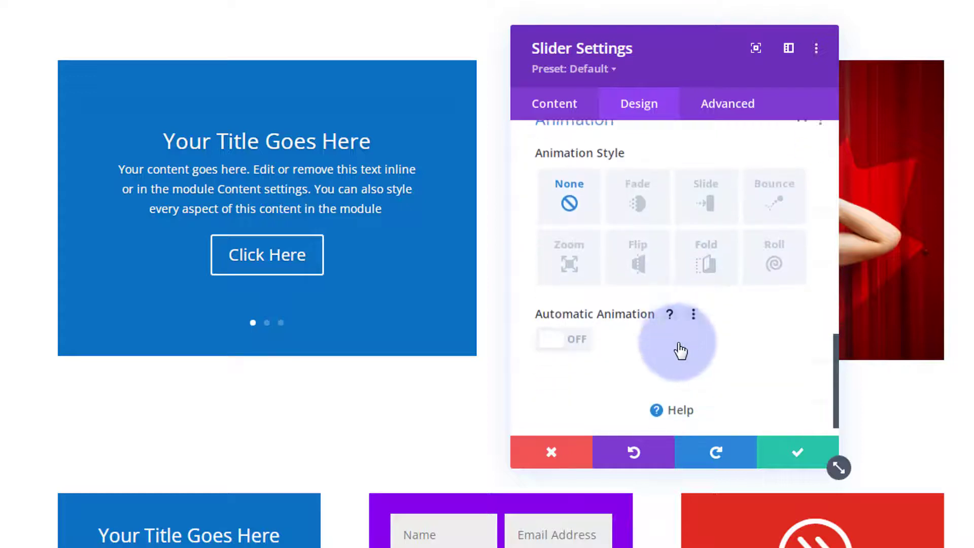
{"action": "left_click", "coordinate": [573, 327]}
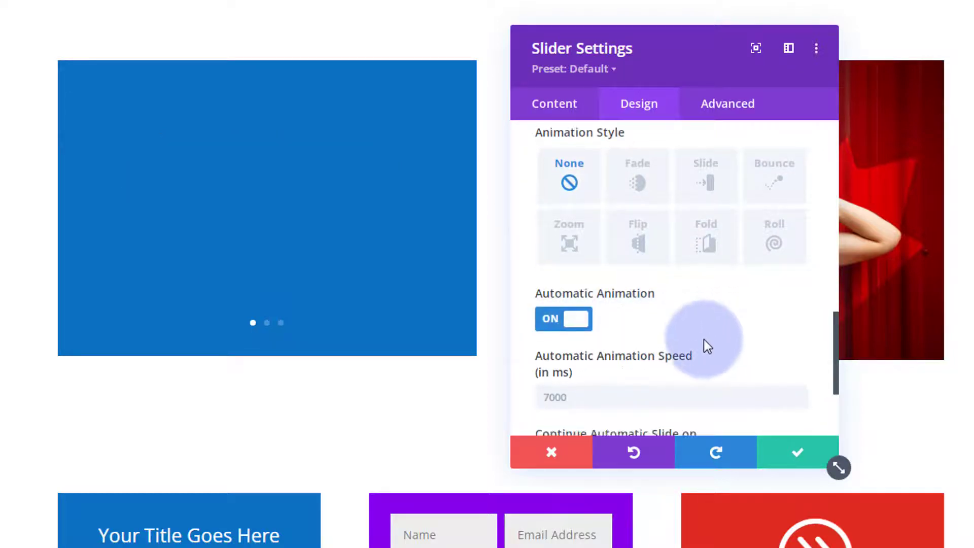
{"action": "scroll", "coordinate": [704, 339], "scroll_direction": "down", "scroll_amount": 3}
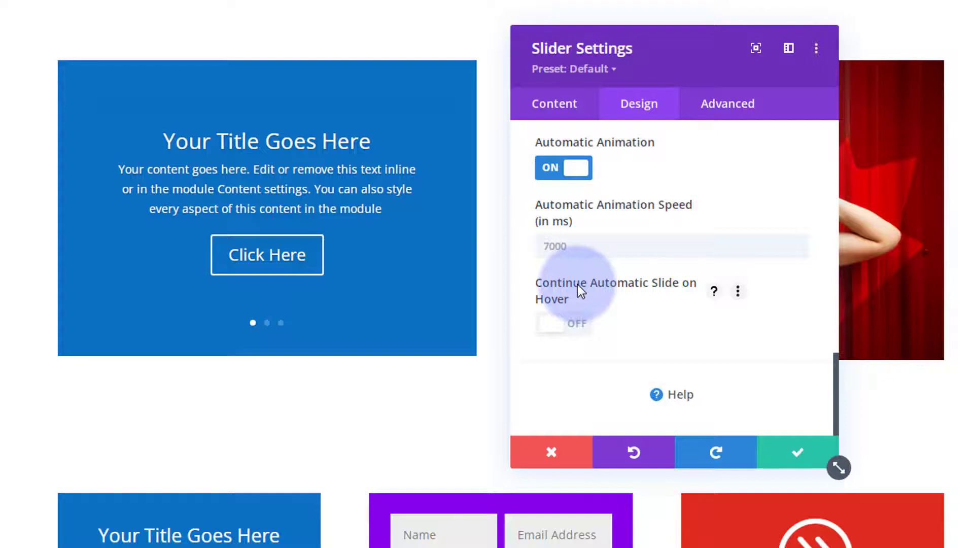
{"action": "left_click", "coordinate": [546, 247]}
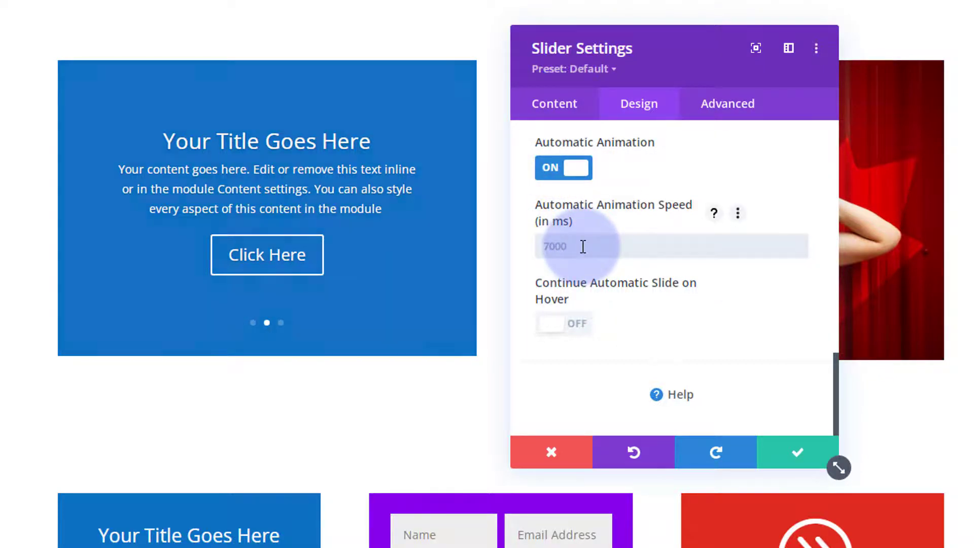
{"action": "type", "text": "400"}
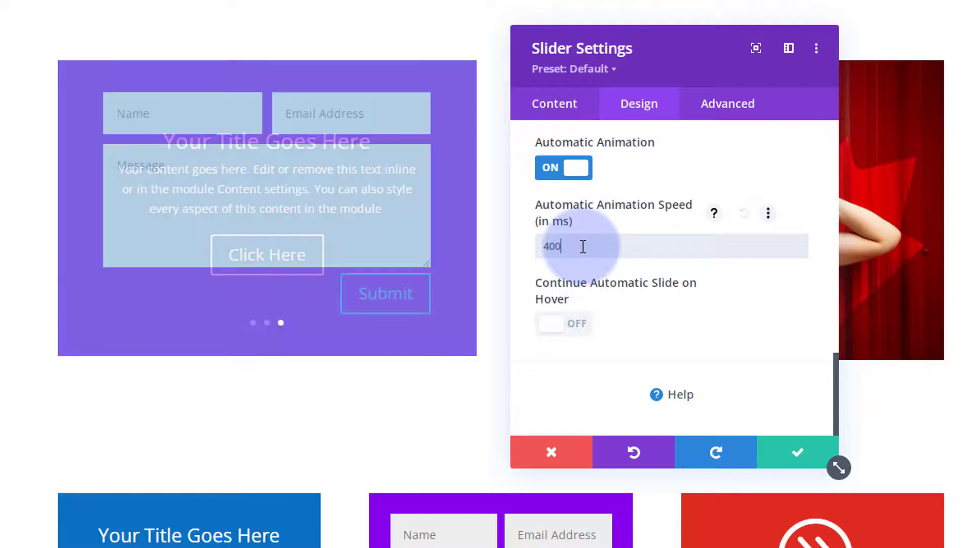
{"action": "type", "text": "0"}
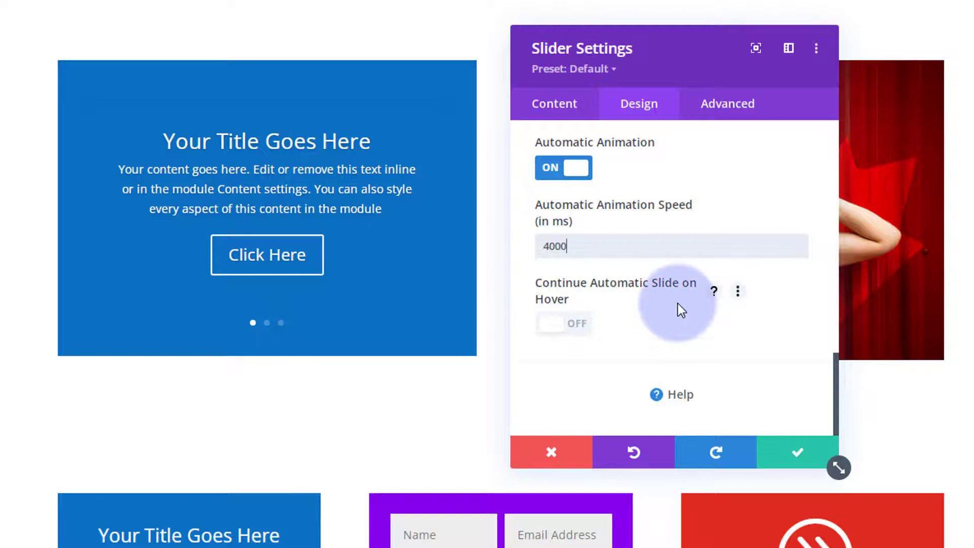
{"action": "scroll", "coordinate": [678, 304], "scroll_direction": "up", "scroll_amount": 5}
Step: Apply the fourth Box Shadow preset to the slider
{"action": "scroll", "coordinate": [679, 311], "scroll_direction": "up", "scroll_amount": 5}
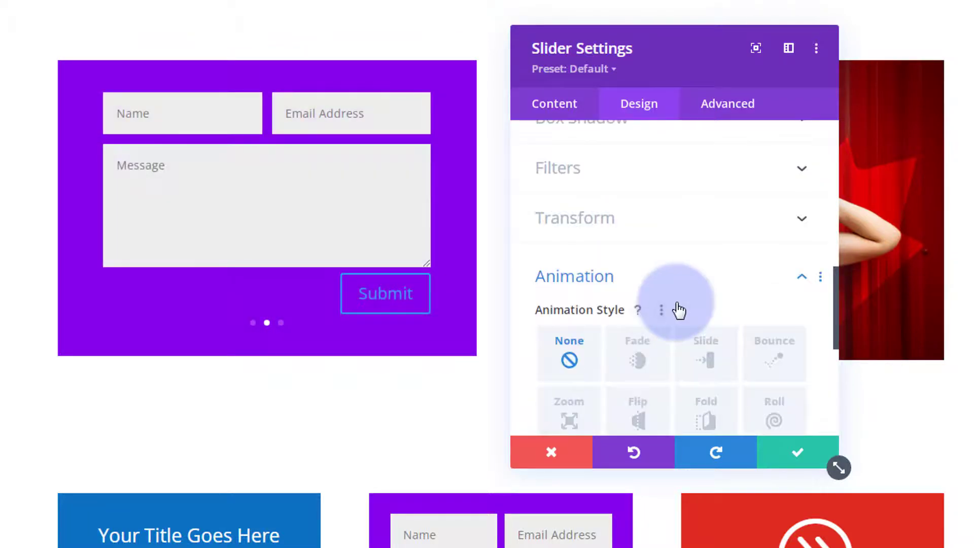
{"action": "left_click", "coordinate": [687, 293]}
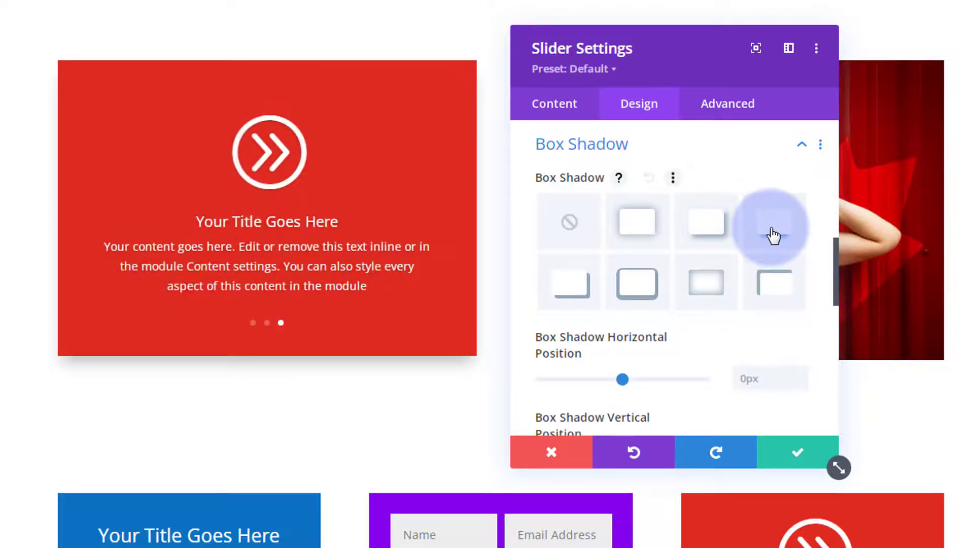
{"action": "left_click", "coordinate": [773, 235]}
{"action": "left_click", "coordinate": [678, 148]}
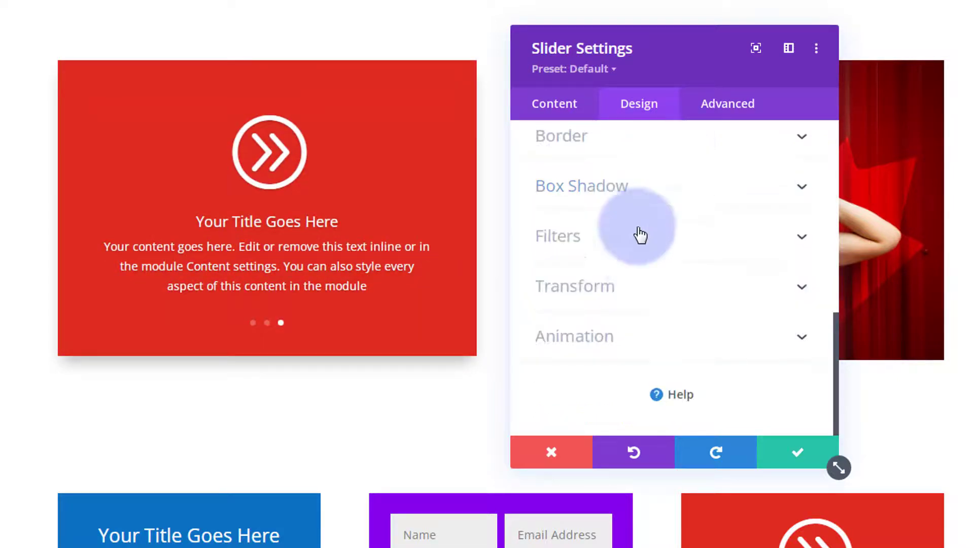
{"action": "scroll", "coordinate": [647, 283], "scroll_direction": "up", "scroll_amount": 3}
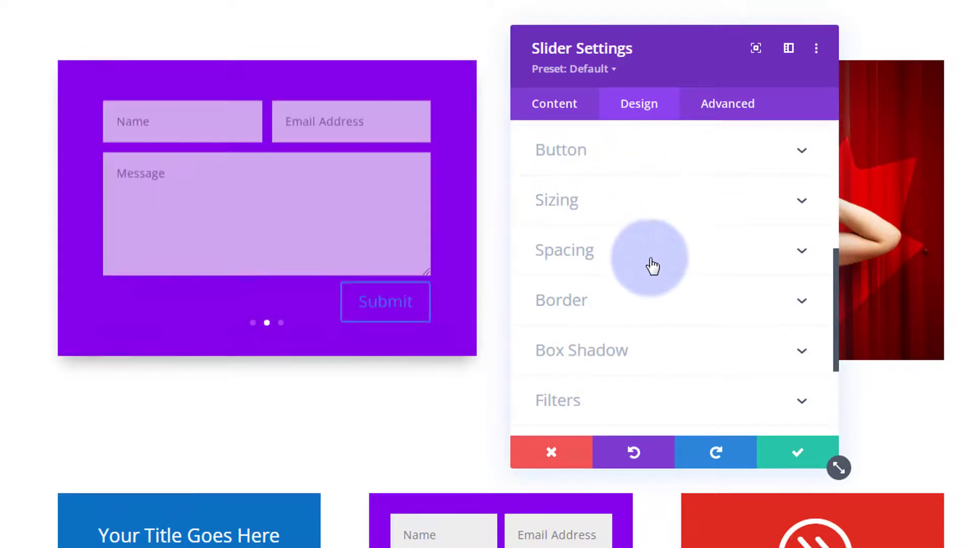
{"action": "scroll", "coordinate": [659, 261], "scroll_direction": "down", "scroll_amount": 3}
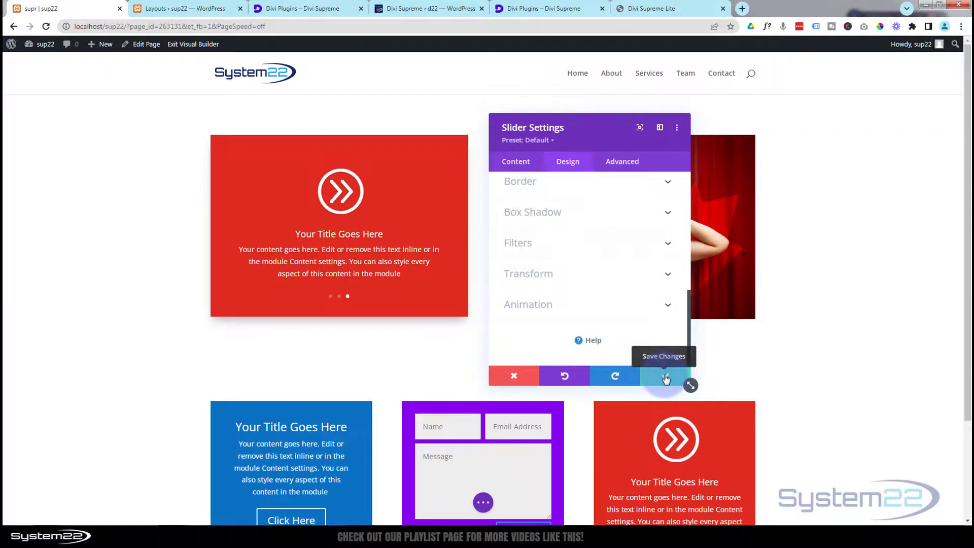
Step: Save and close the Slider Settings, then reveal the page's Save Draft and Publish options
{"action": "left_click", "coordinate": [666, 377]}
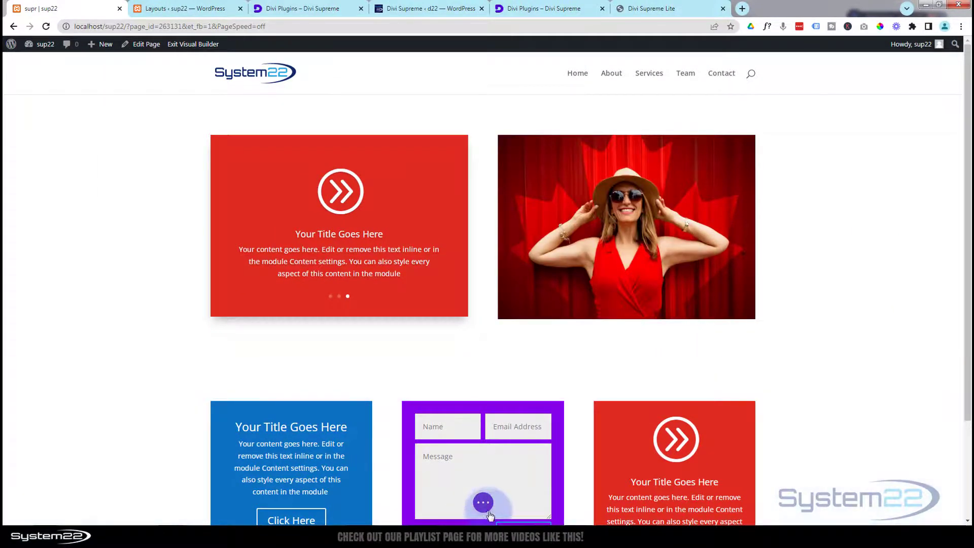
{"action": "left_click", "coordinate": [483, 502]}
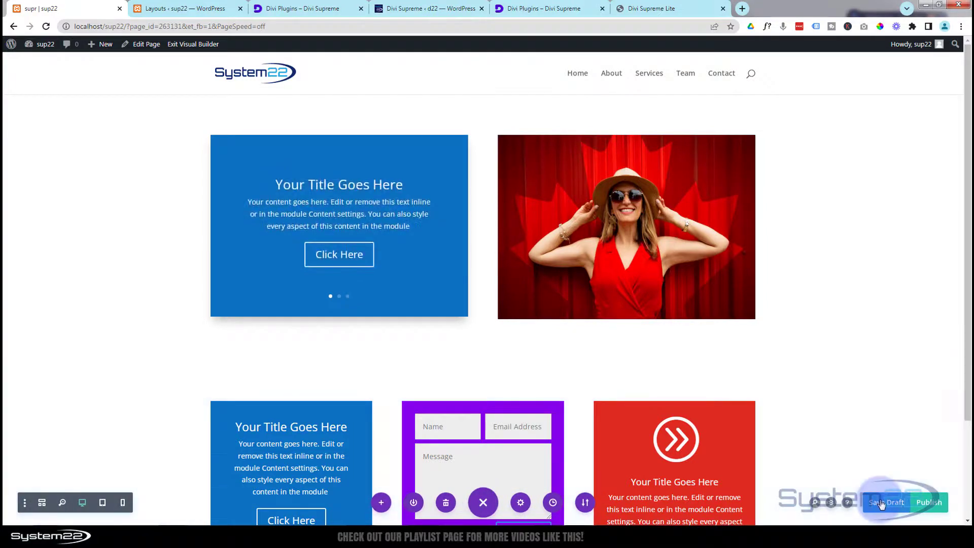